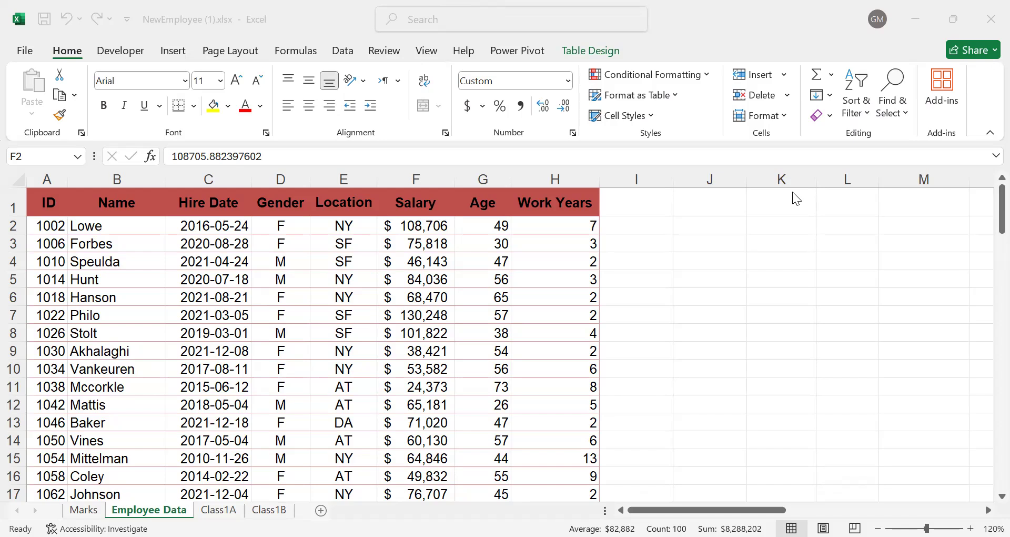
# Create a Greater Than highlight rule on the Salary values in F2:F101 with a threshold of 150000.
pyautogui.click(402, 234)
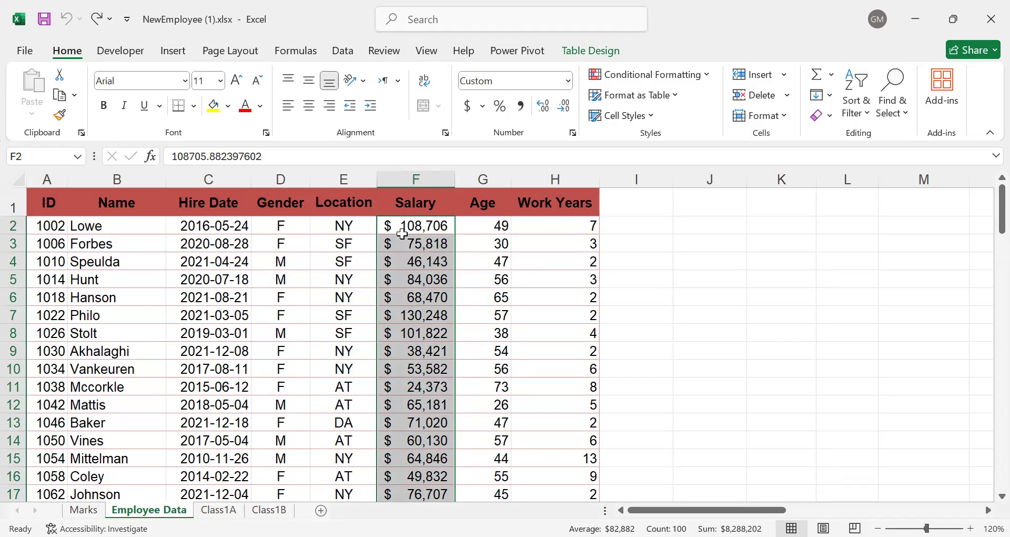
pyautogui.click(438, 225)
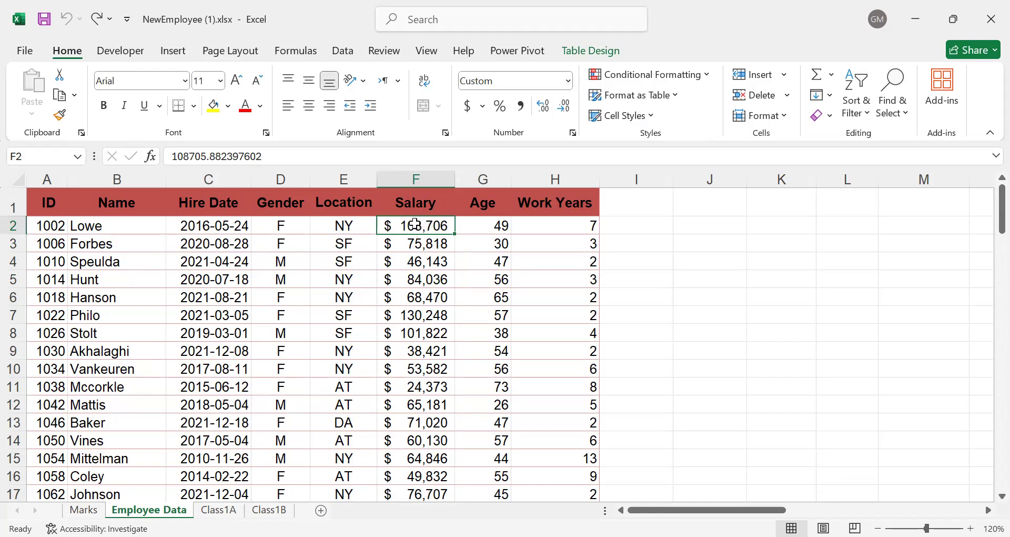
pyautogui.hotkey('ctrl', 'shift', 'Down')
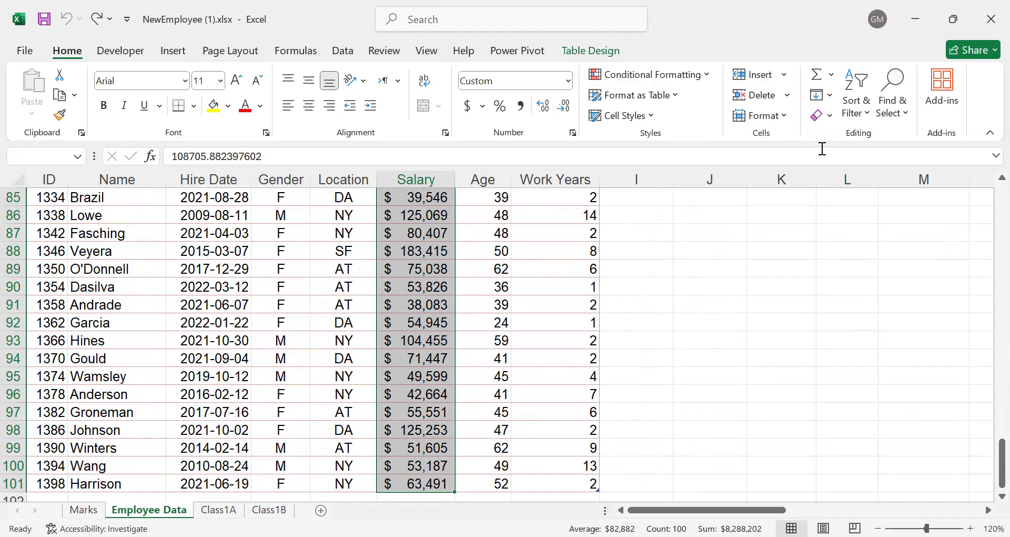
pyautogui.moveTo(1002, 462); pyautogui.dragTo(973, 173)
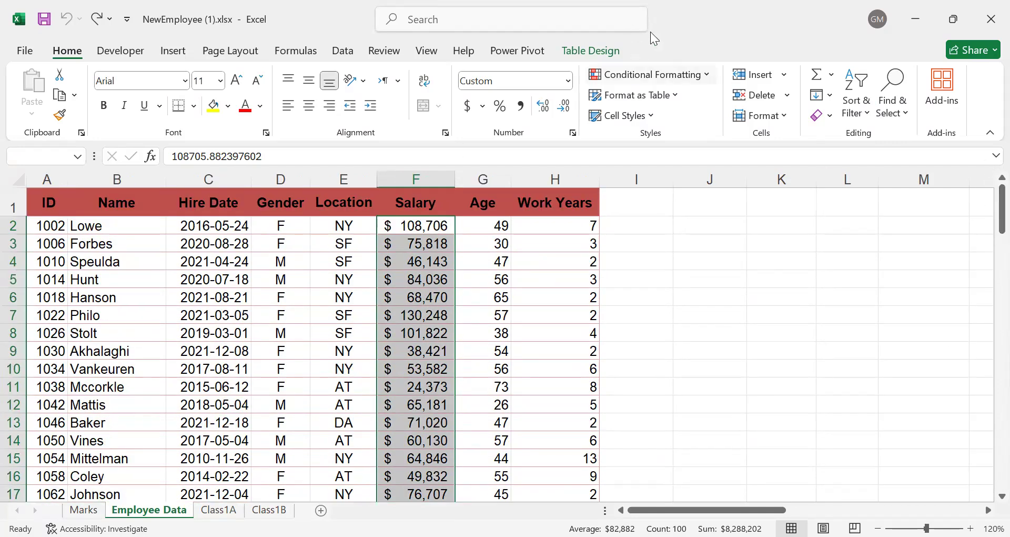
pyautogui.click(685, 69)
pyautogui.moveTo(666, 107)
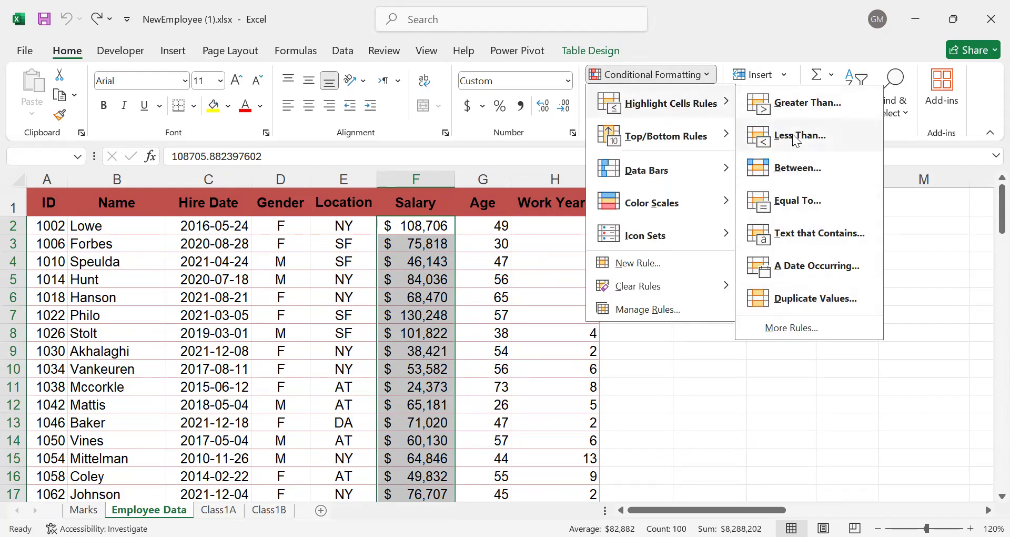
pyautogui.click(798, 107)
pyautogui.write('10000')
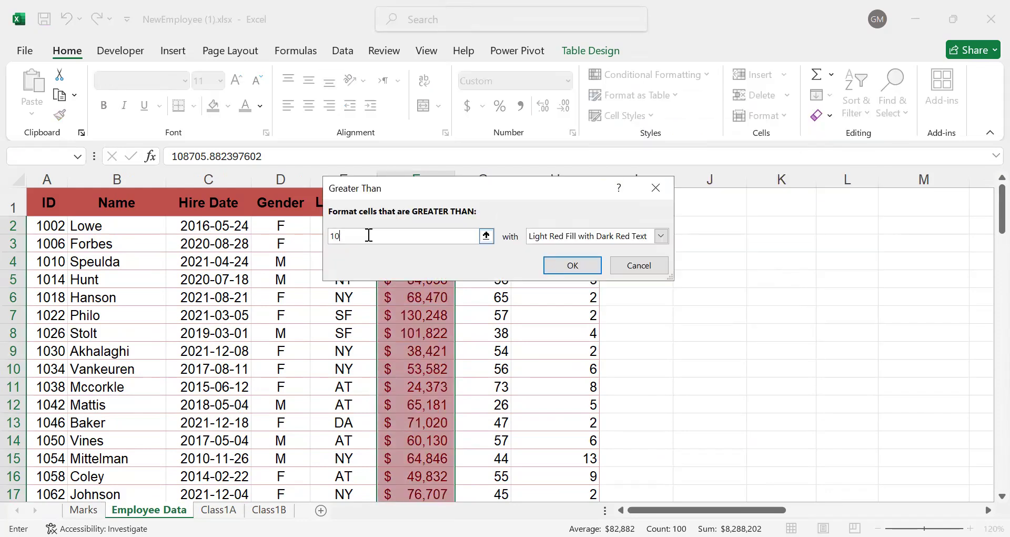
pyautogui.press('BackSpace')
pyautogui.press('BackSpace')
pyautogui.press('BackSpace')
pyautogui.press('BackSpace')
pyautogui.write('50000')
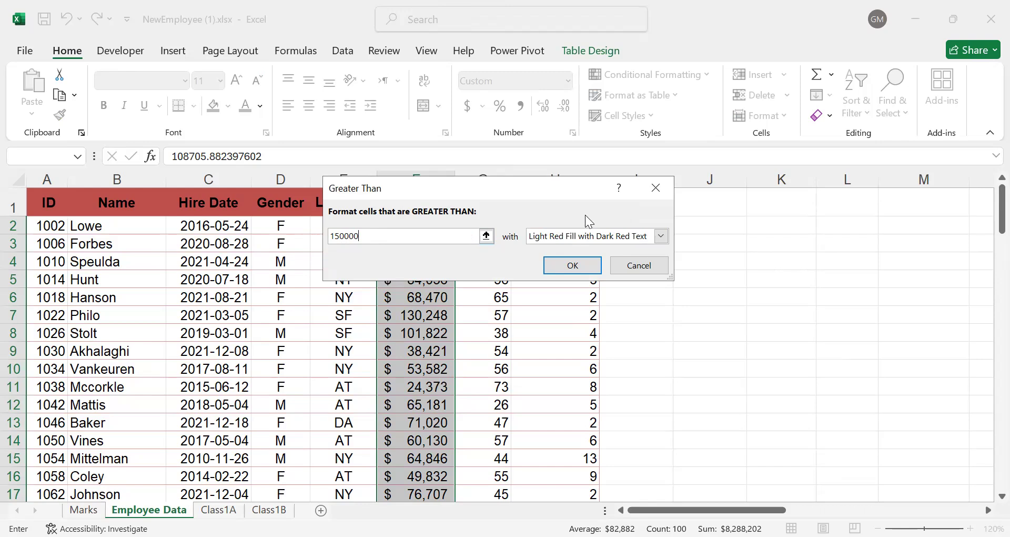
# Choose a custom format for the rule and set its font to Bold Italic in the darkest purple theme colour.
pyautogui.click(662, 236)
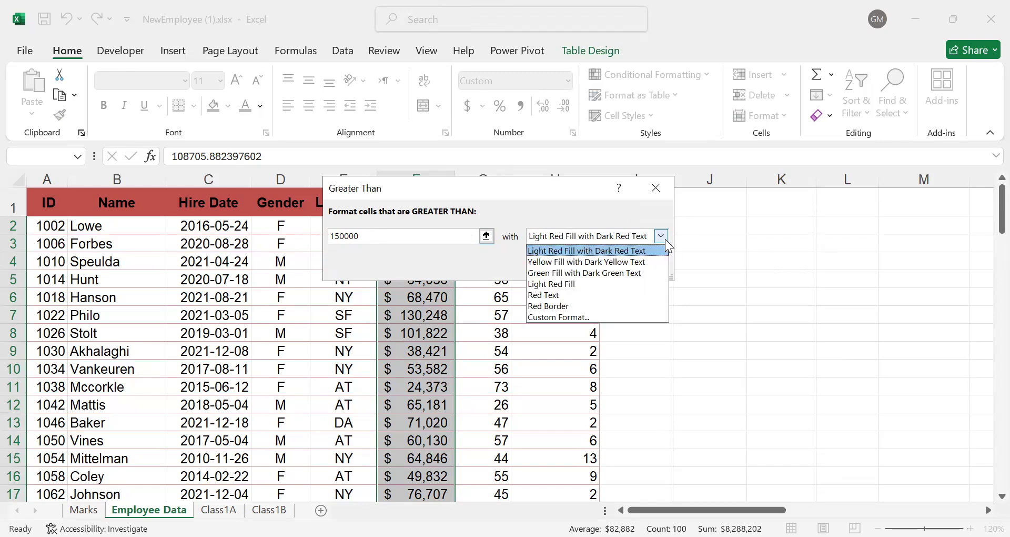
pyautogui.click(554, 317)
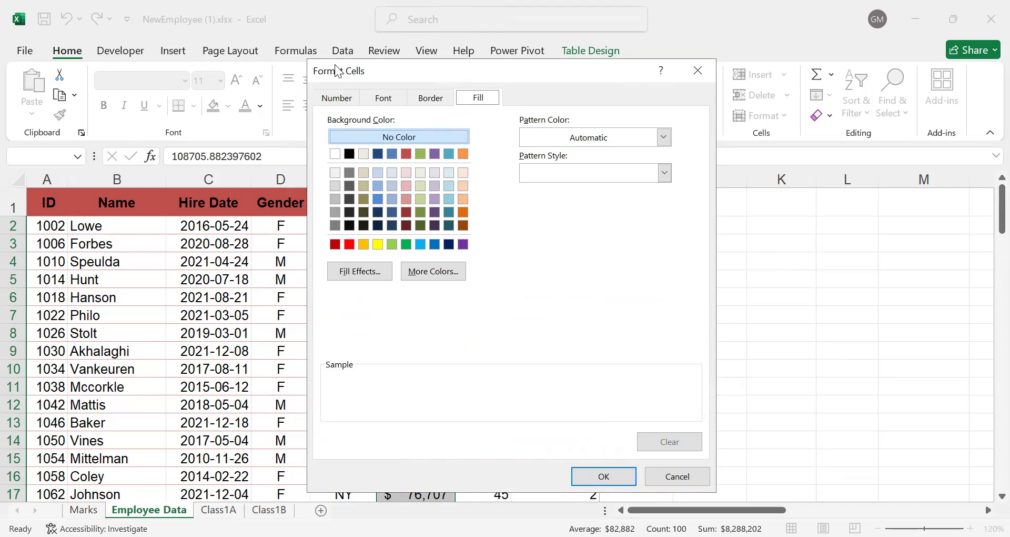
pyautogui.click(344, 99)
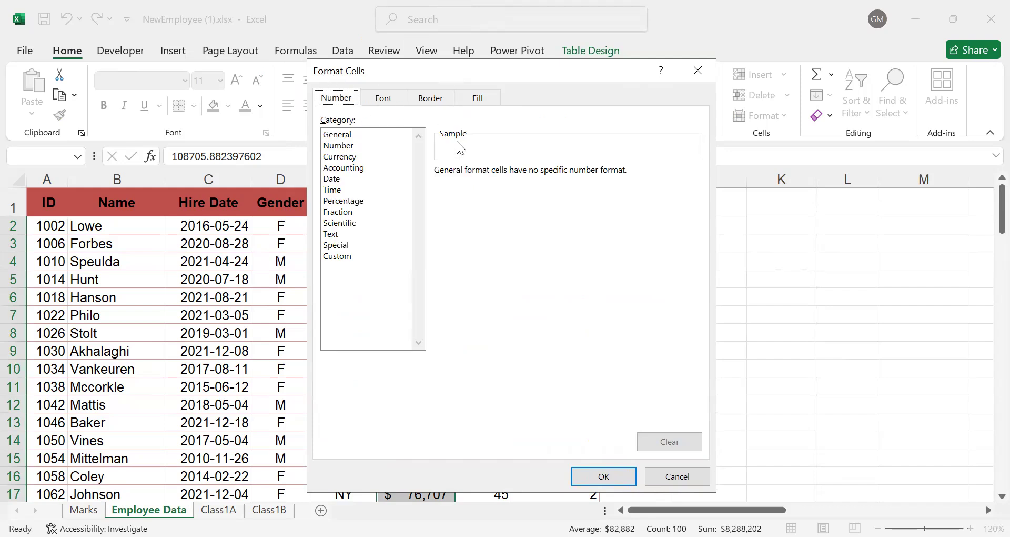
pyautogui.click(382, 101)
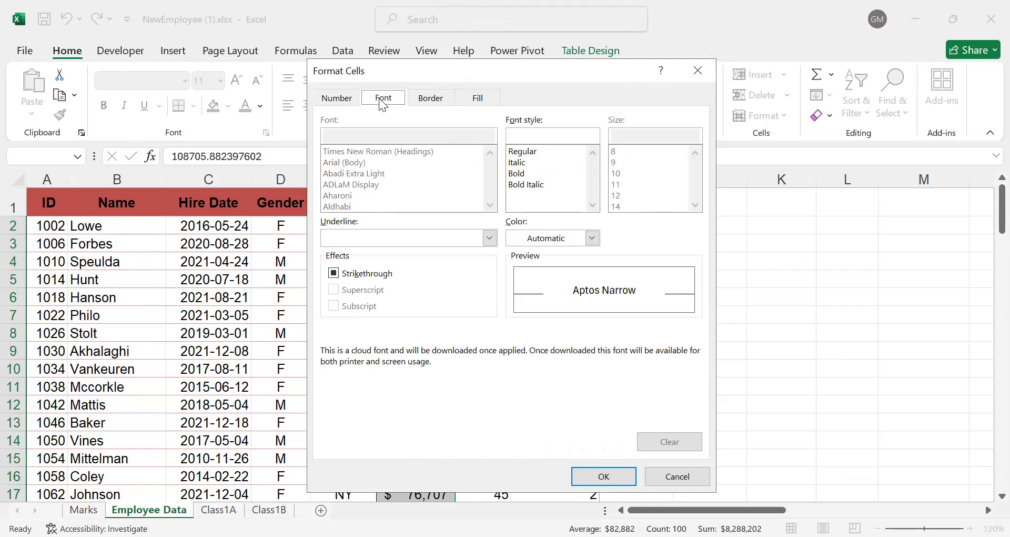
pyautogui.click(532, 184)
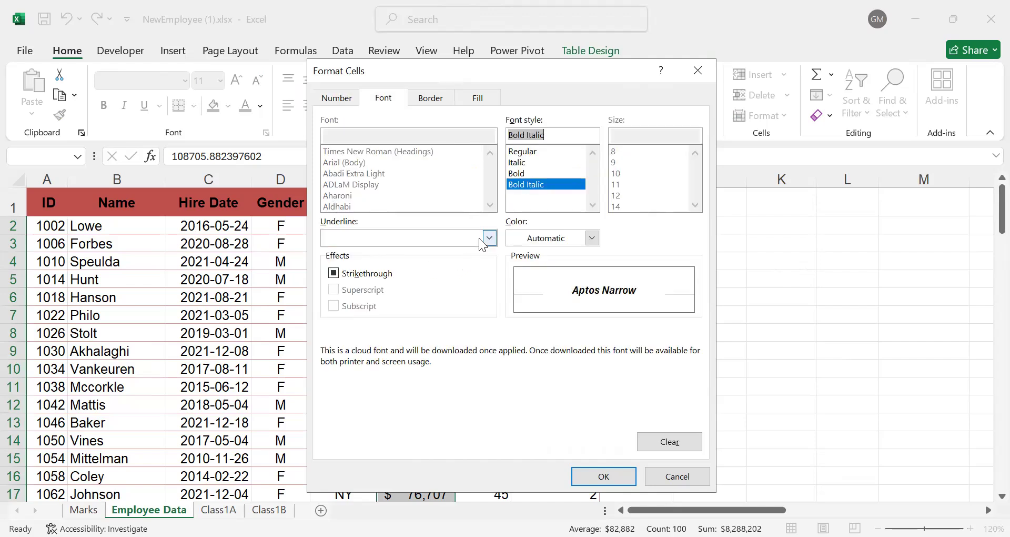
pyautogui.click(582, 242)
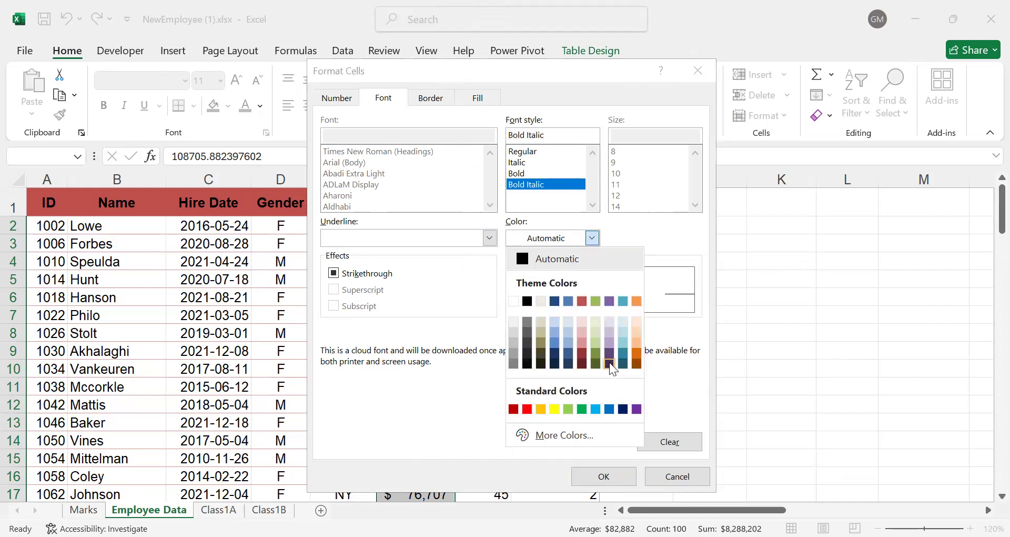
pyautogui.click(609, 362)
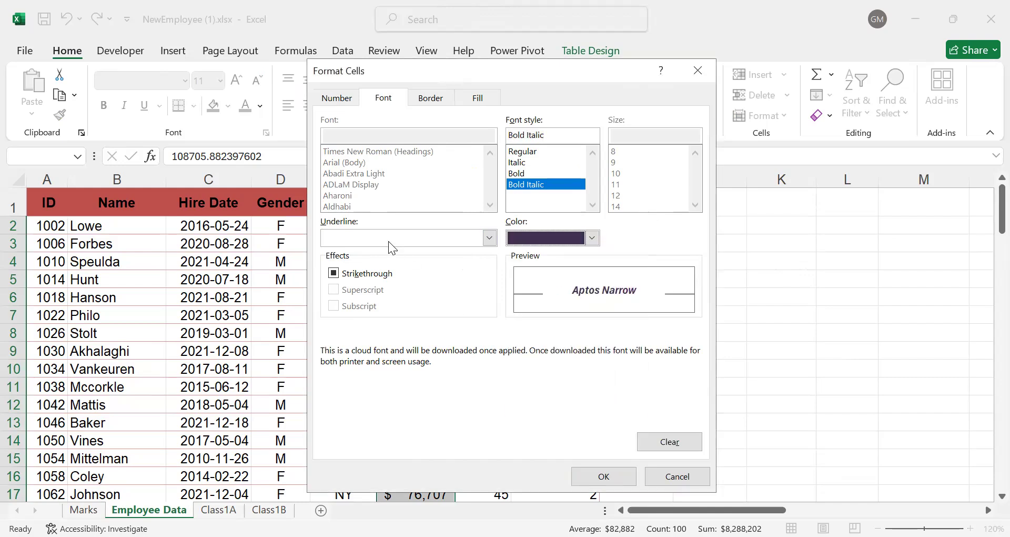
pyautogui.click(432, 240)
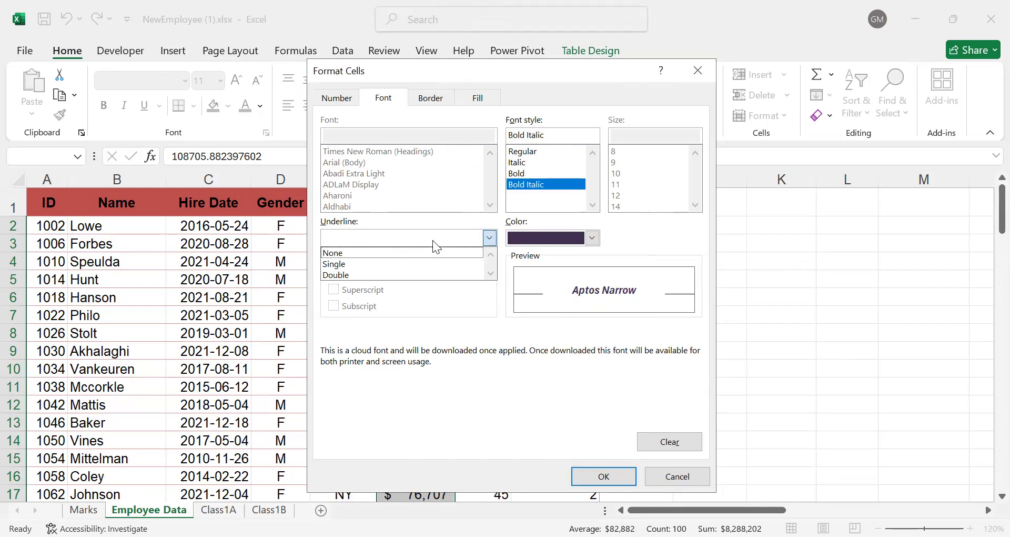
pyautogui.click(432, 240)
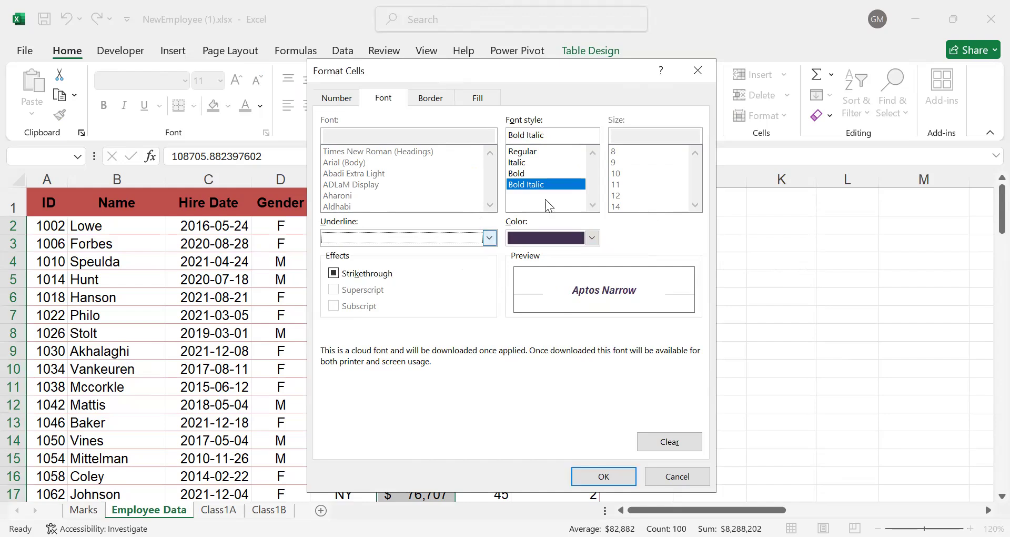
# Add a dash-dot outline border in standard purple to the rule's custom format.
pyautogui.click(430, 99)
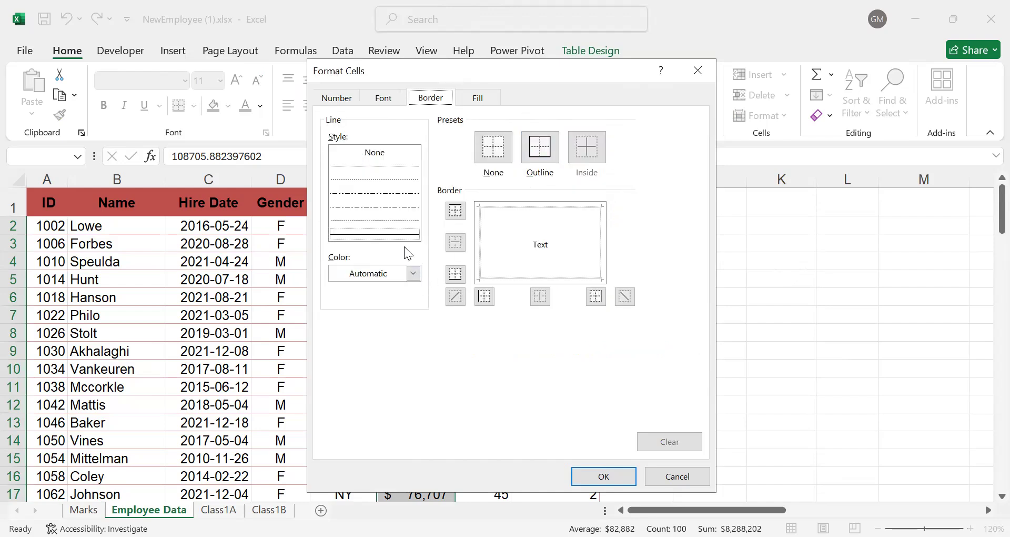
pyautogui.click(406, 209)
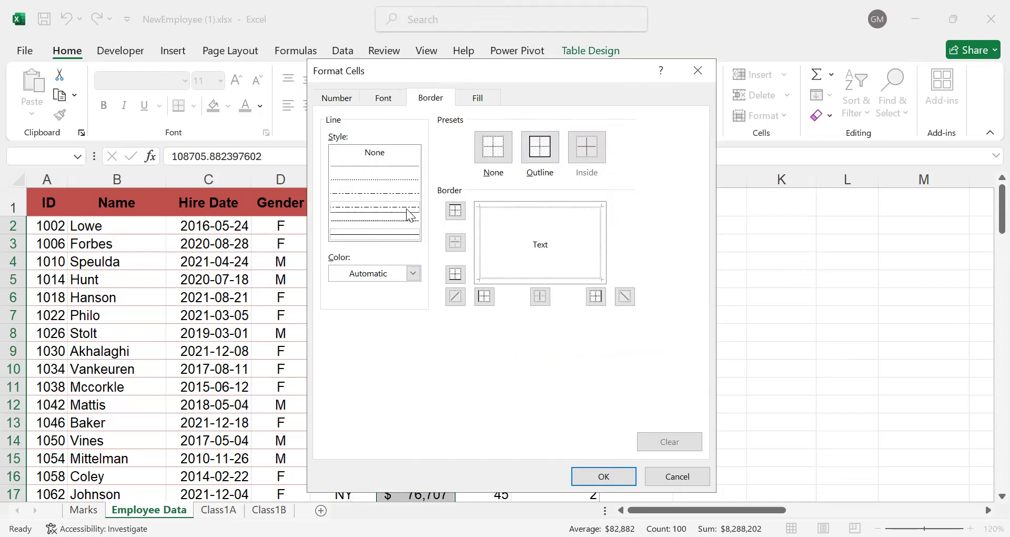
pyautogui.click(413, 272)
pyautogui.click(414, 272)
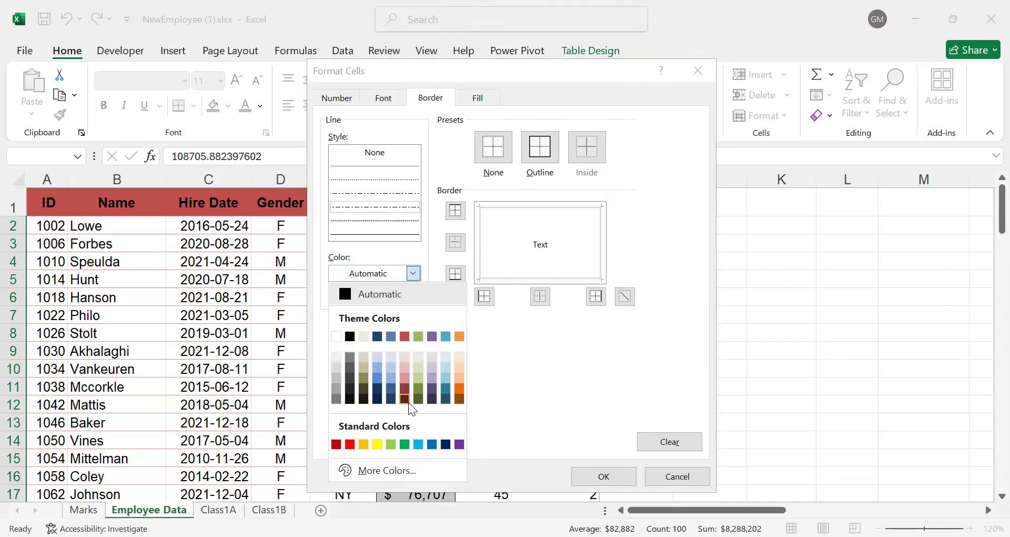
pyautogui.click(458, 444)
pyautogui.click(539, 152)
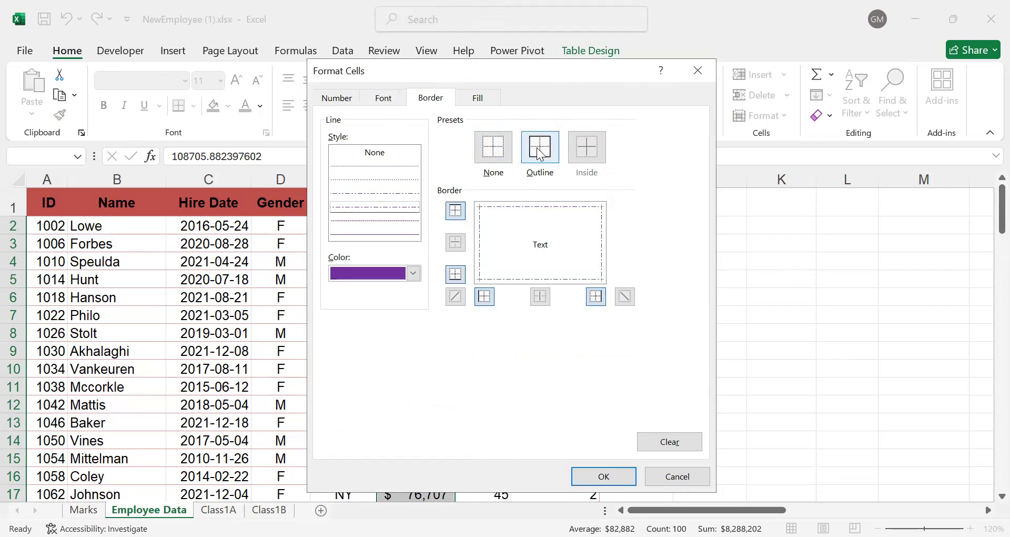
# Give the custom format a light tan fill and apply the rule to the Salary values.
pyautogui.click(480, 96)
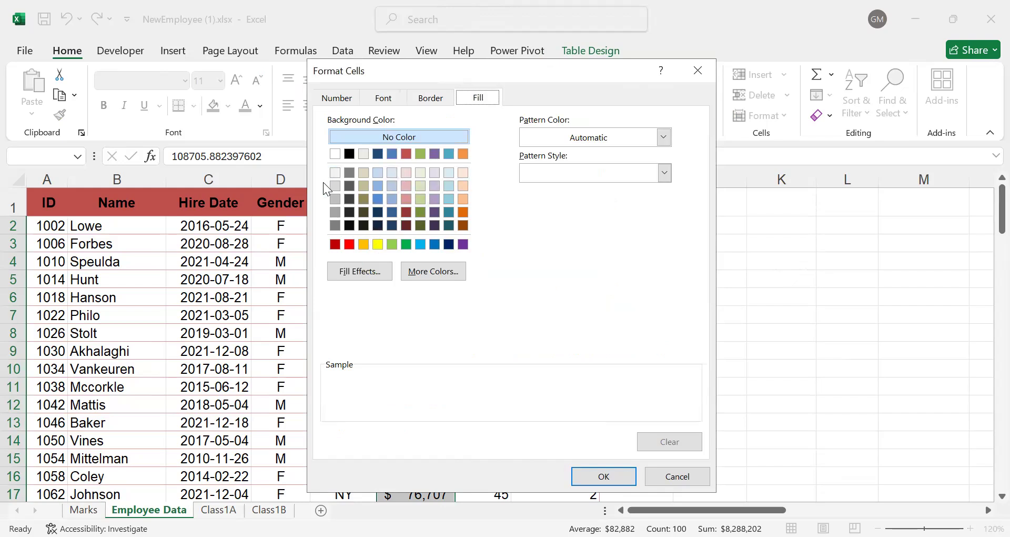
pyautogui.click(364, 173)
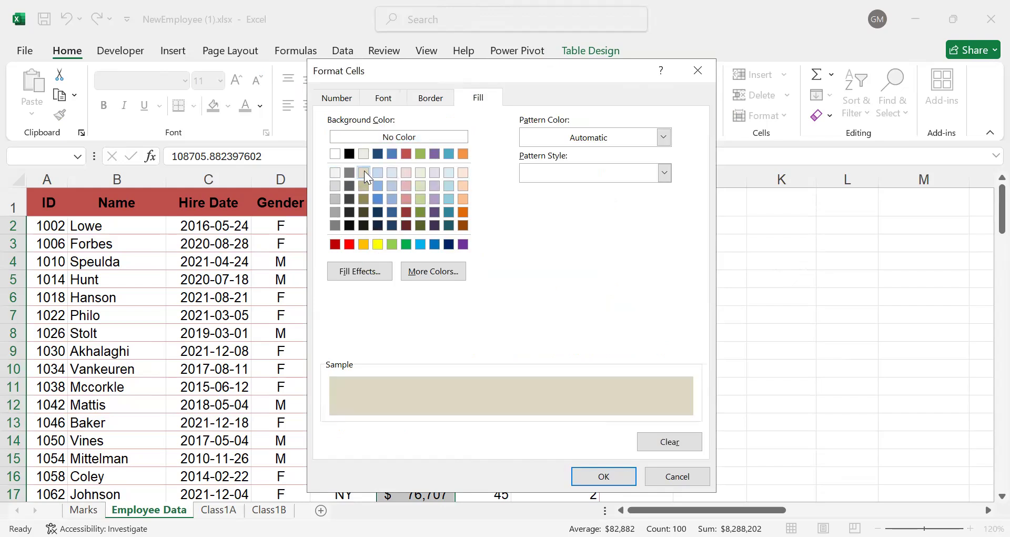
pyautogui.click(603, 483)
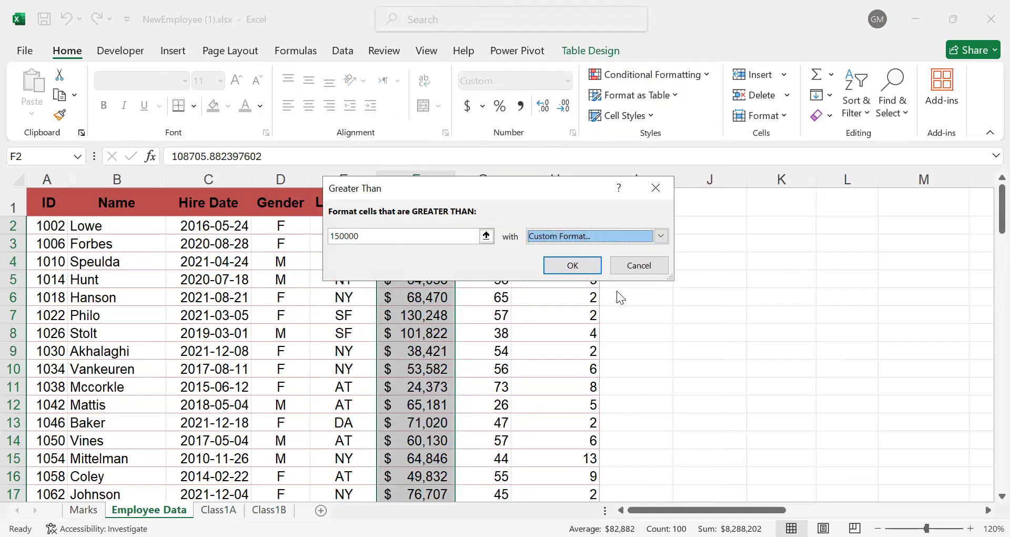
pyautogui.click(586, 266)
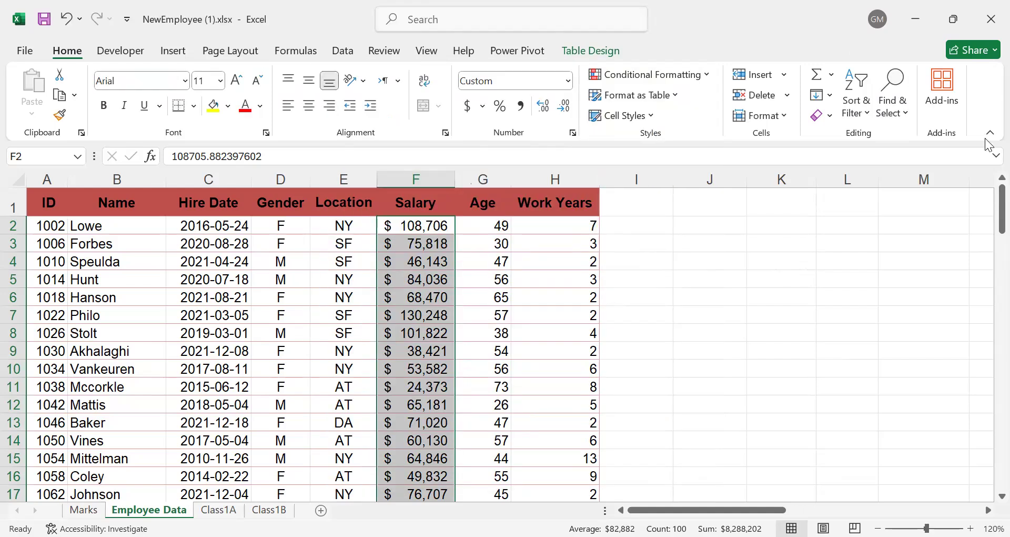
# Check the highlighted salaries further down the list and set the salary in F3 to 155000.
pyautogui.moveTo(999, 210)
pyautogui.mouseDown()
pyautogui.moveTo(986, 216)
pyautogui.moveTo(985, 262)
pyautogui.mouseUp()
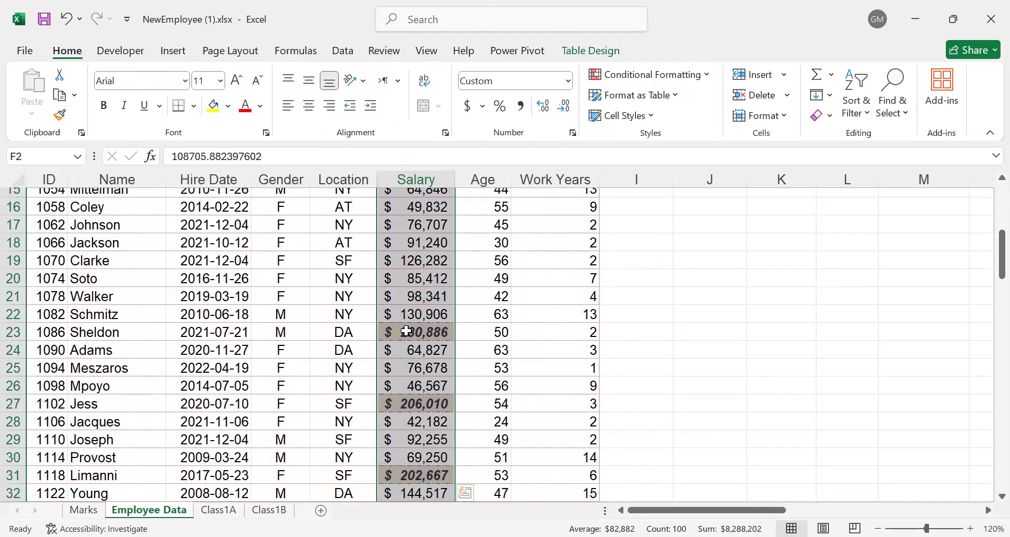
pyautogui.click(514, 344)
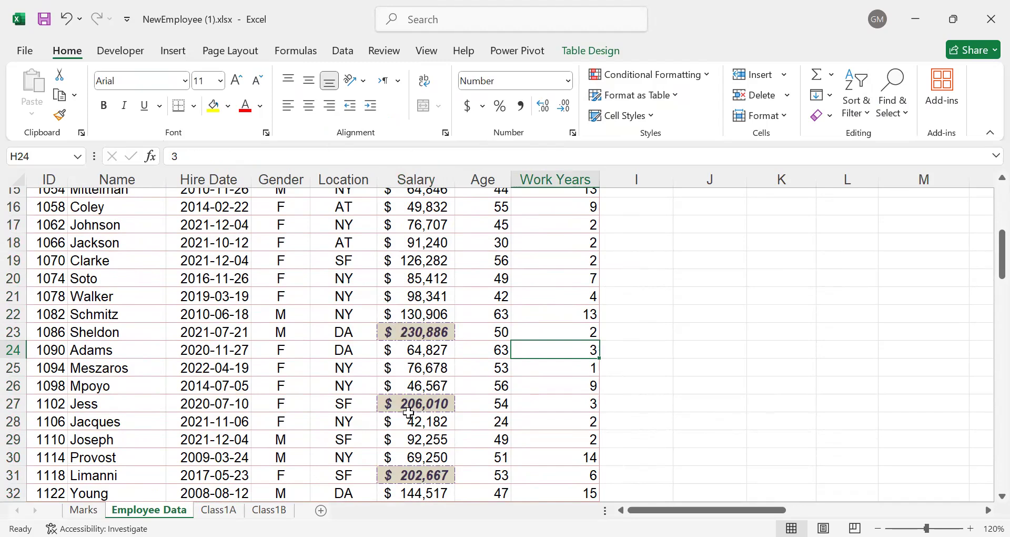
pyautogui.moveTo(987, 259); pyautogui.dragTo(985, 151)
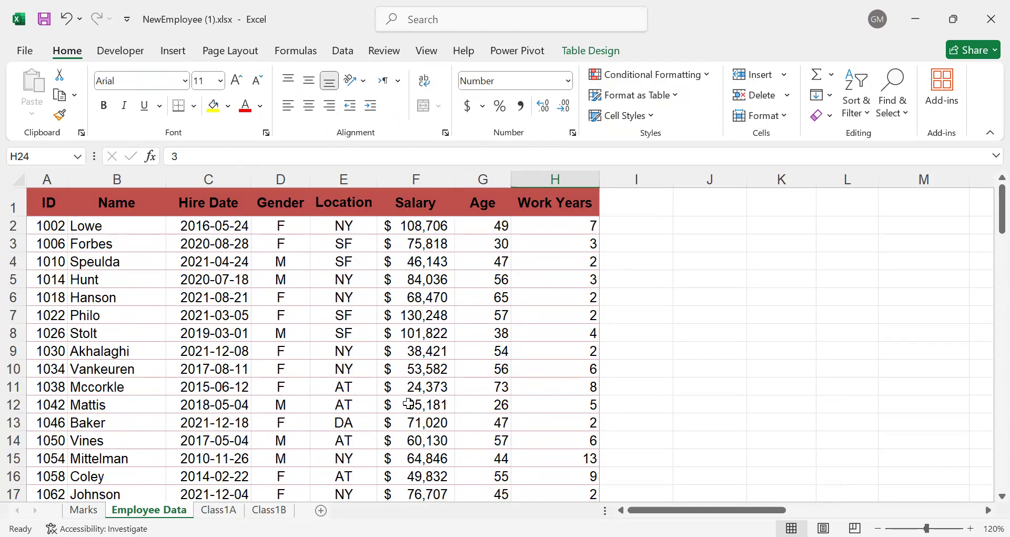
pyautogui.click(426, 245)
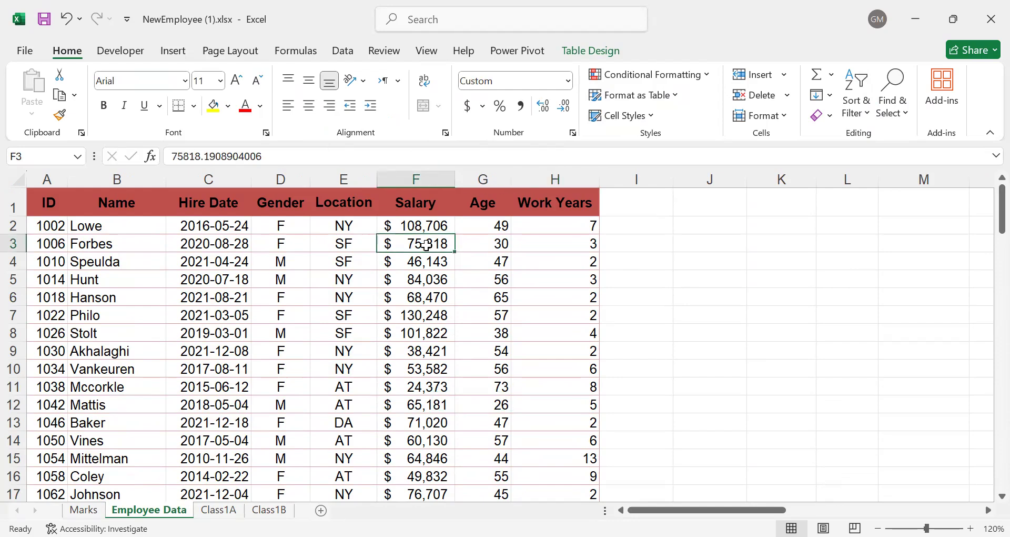
pyautogui.write('155000')
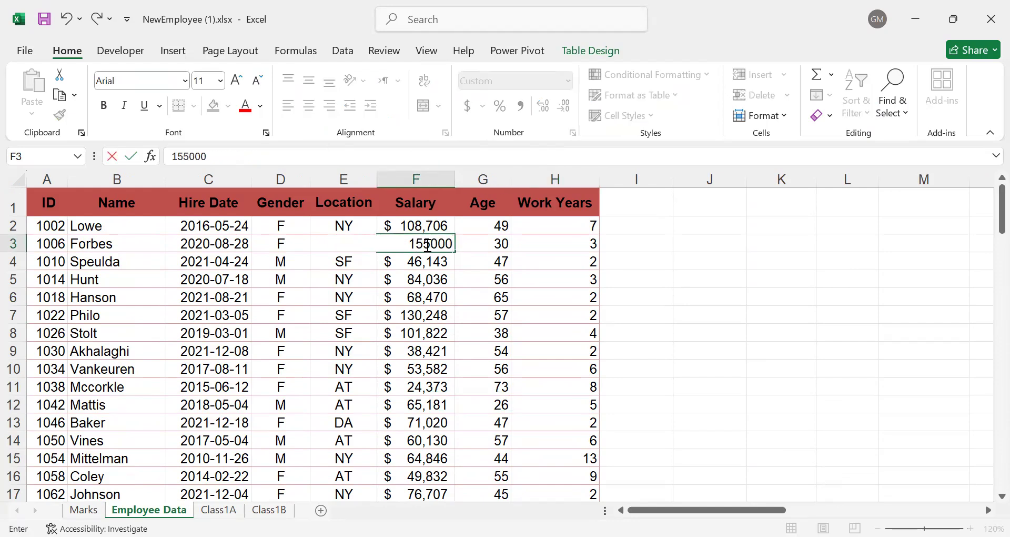
pyautogui.write('\\')
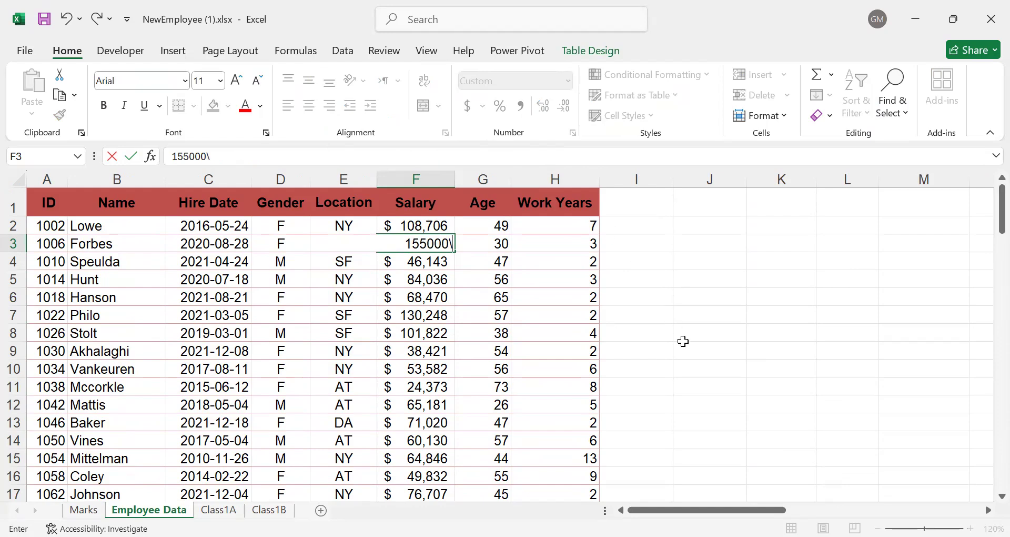
pyautogui.press('Return')
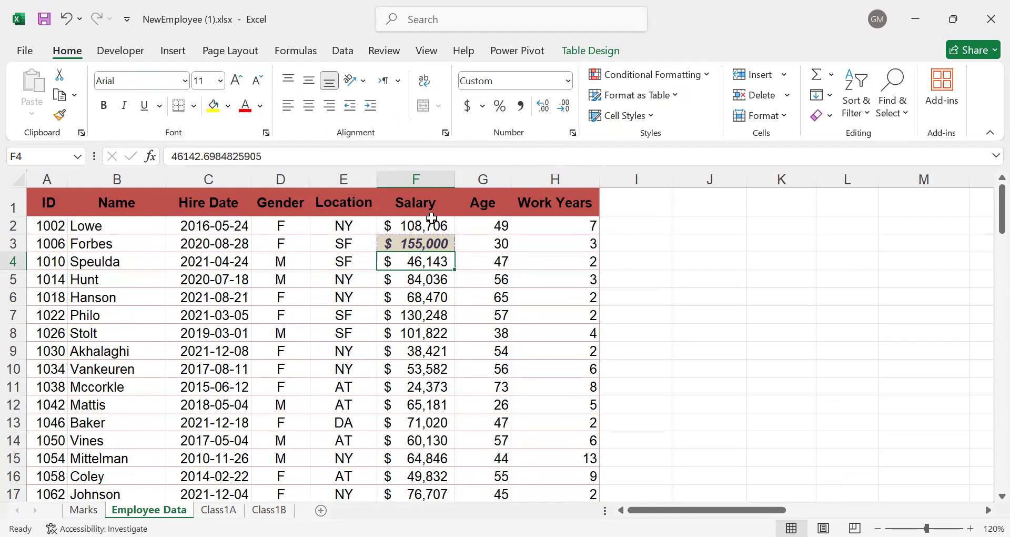
# Start a Less Than highlight rule for all values in the Salary column with 50000 as the threshold.
pyautogui.click(431, 226)
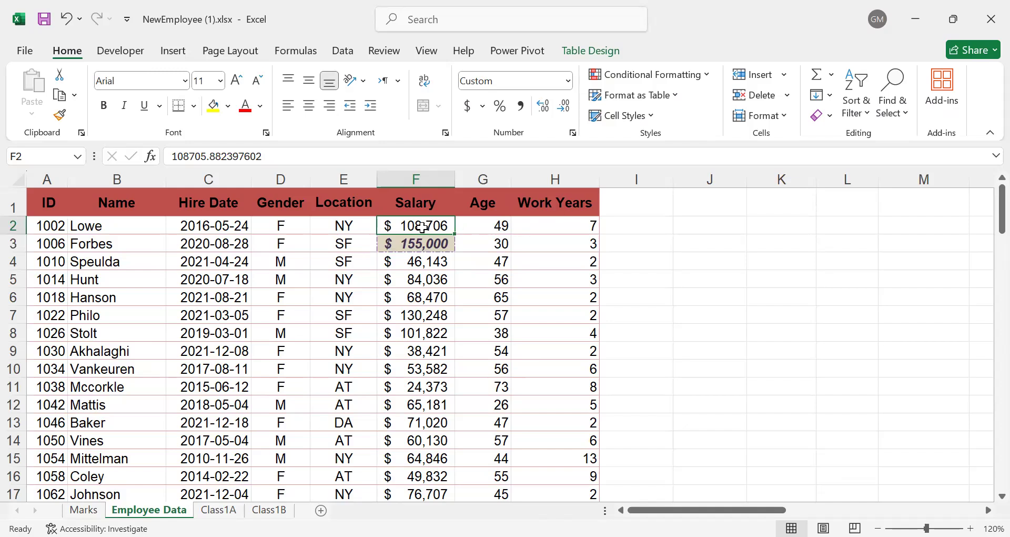
pyautogui.hotkey('ctrl', 'shift', 'Down')
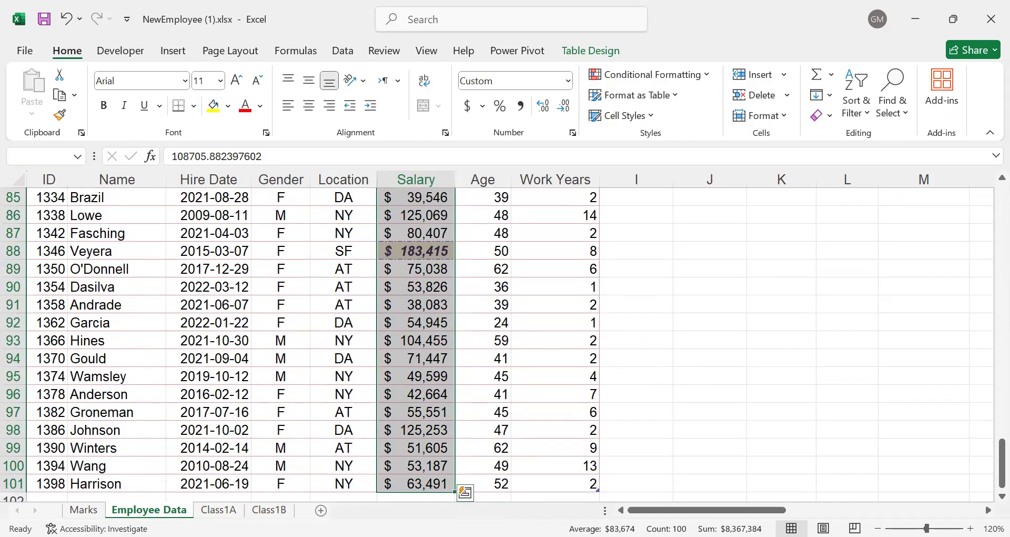
pyautogui.moveTo(1000, 462); pyautogui.dragTo(988, 141)
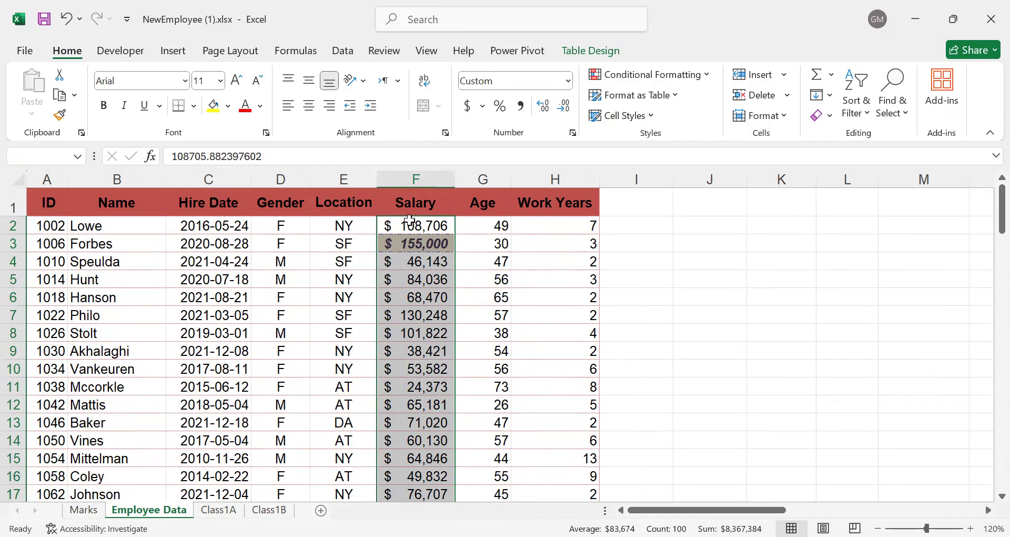
pyautogui.click(686, 75)
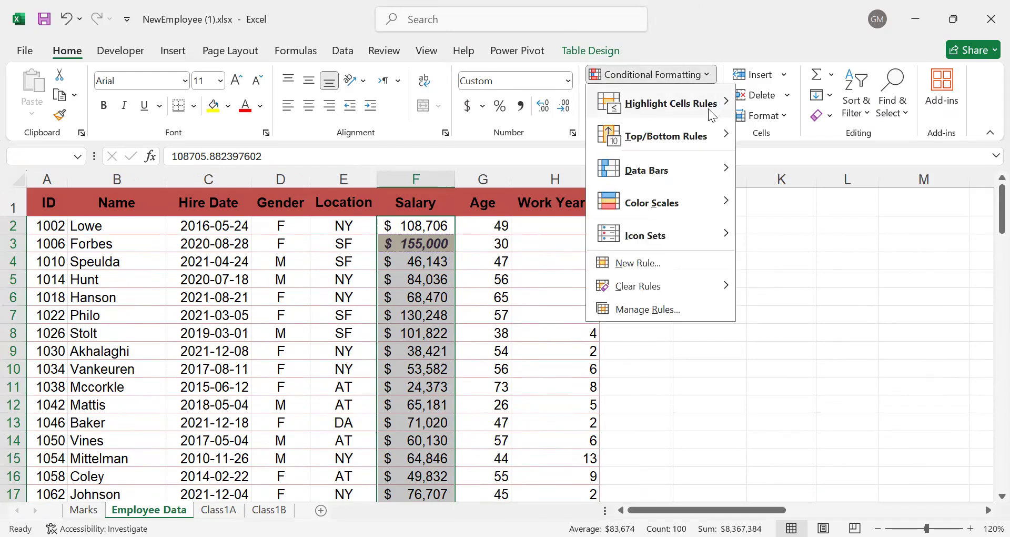
pyautogui.moveTo(708, 109)
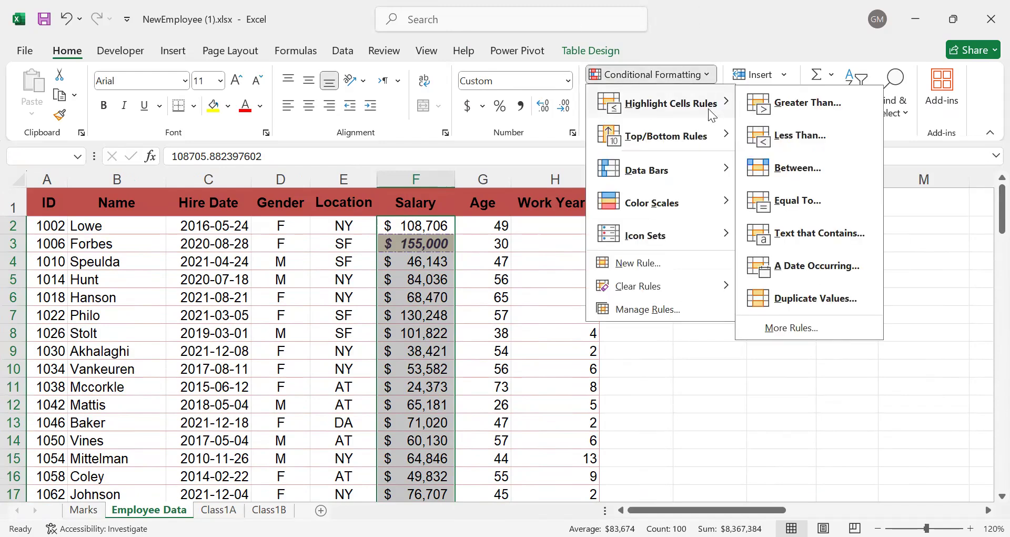
pyautogui.click(781, 140)
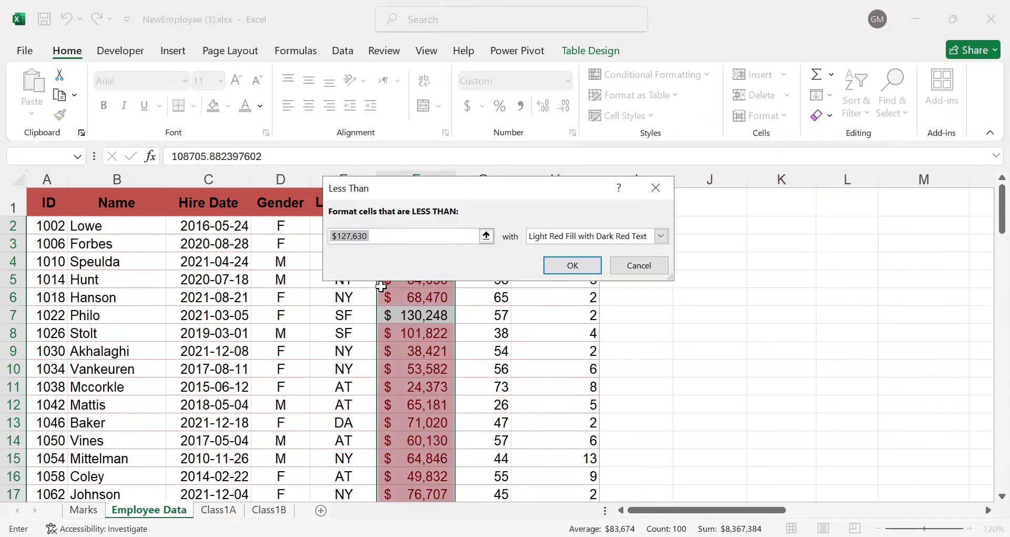
pyautogui.write('50000')
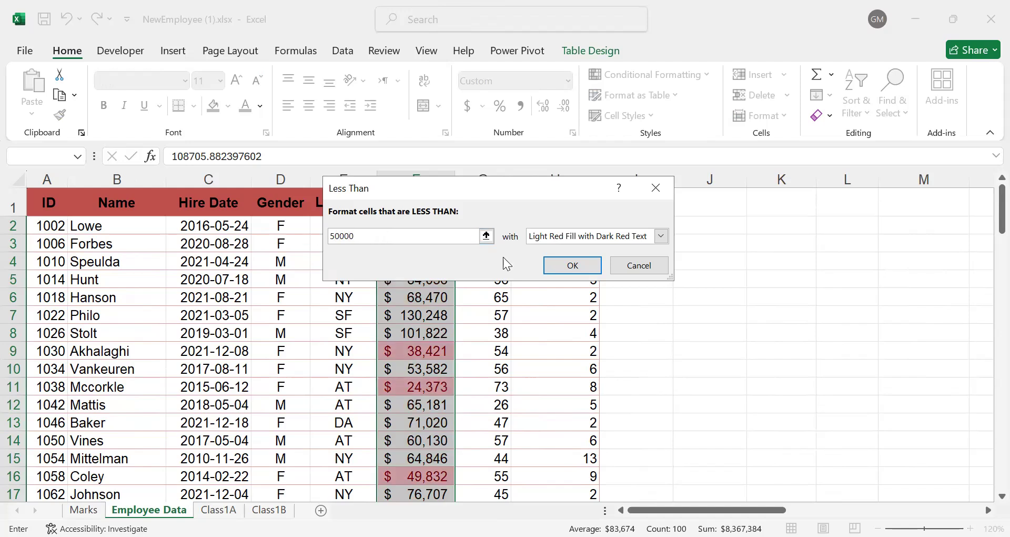
# Format the matching salaries with Light Red Fill with Dark Red Text, apply the rule and check the highlighted cells.
pyautogui.click(660, 236)
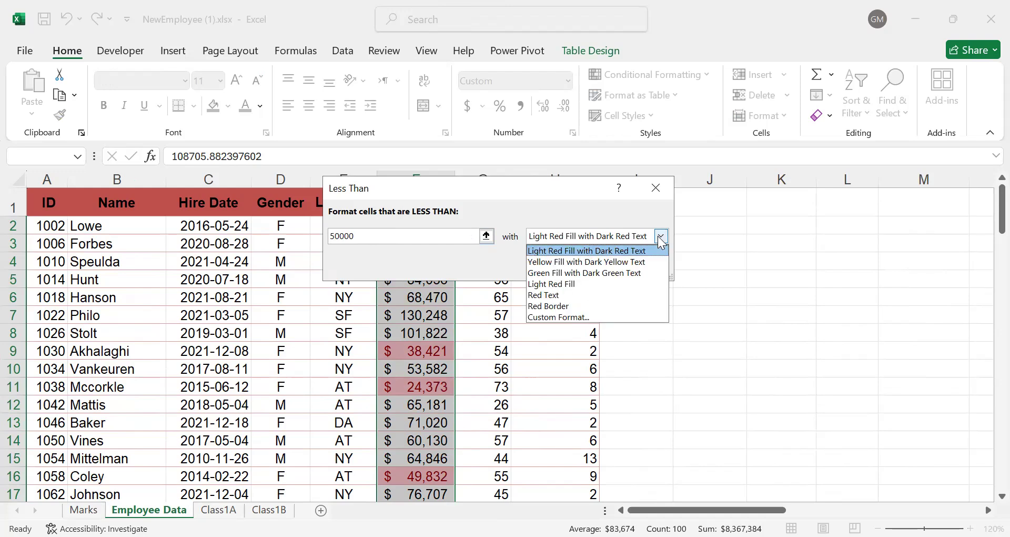
pyautogui.click(599, 251)
pyautogui.click(582, 267)
pyautogui.click(902, 278)
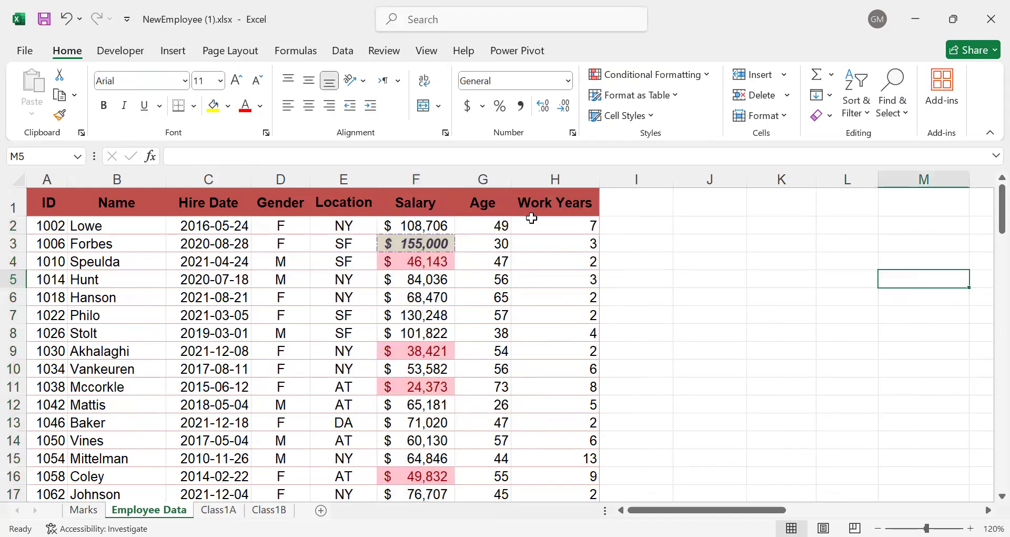
pyautogui.moveTo(988, 221); pyautogui.dragTo(986, 143)
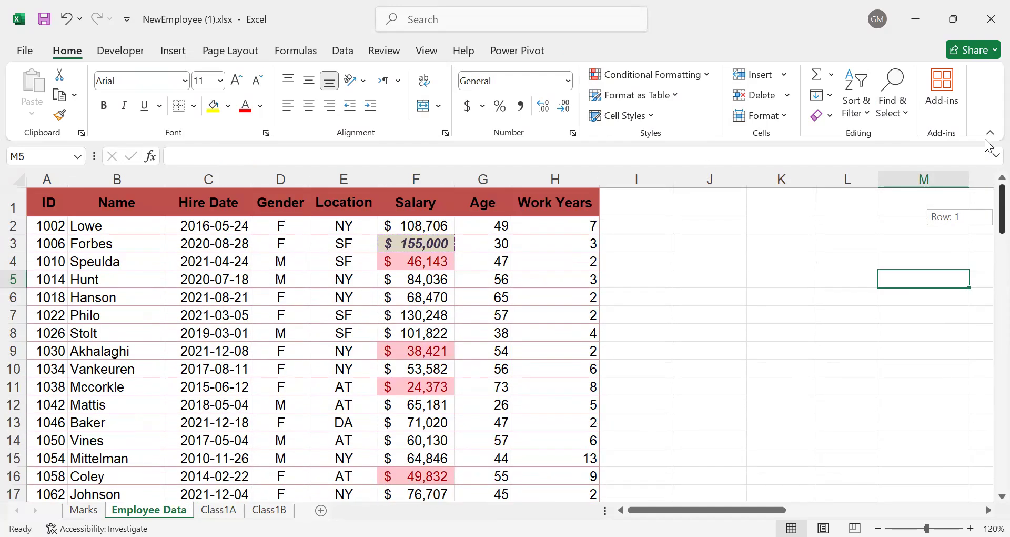
pyautogui.click(427, 230)
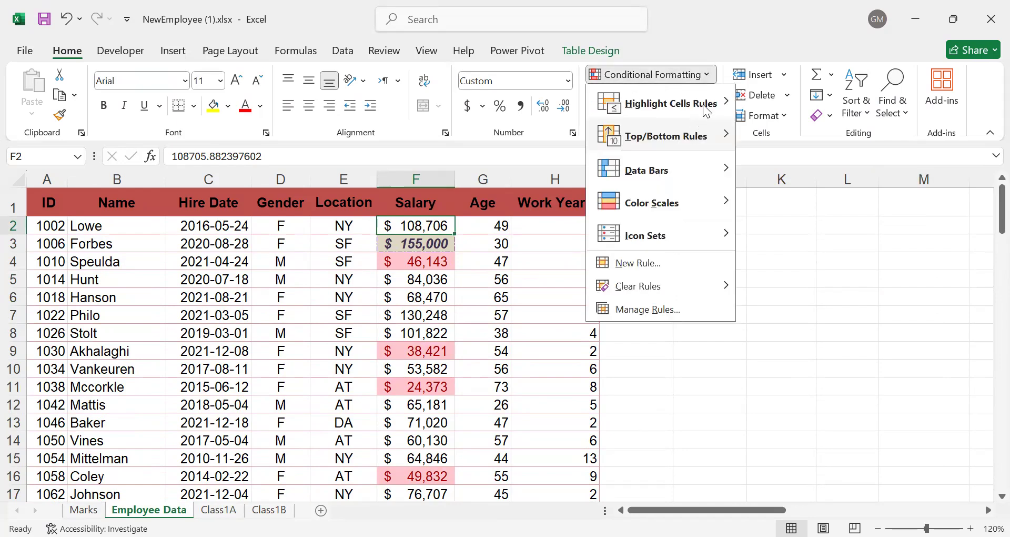
pyautogui.moveTo(702, 104)
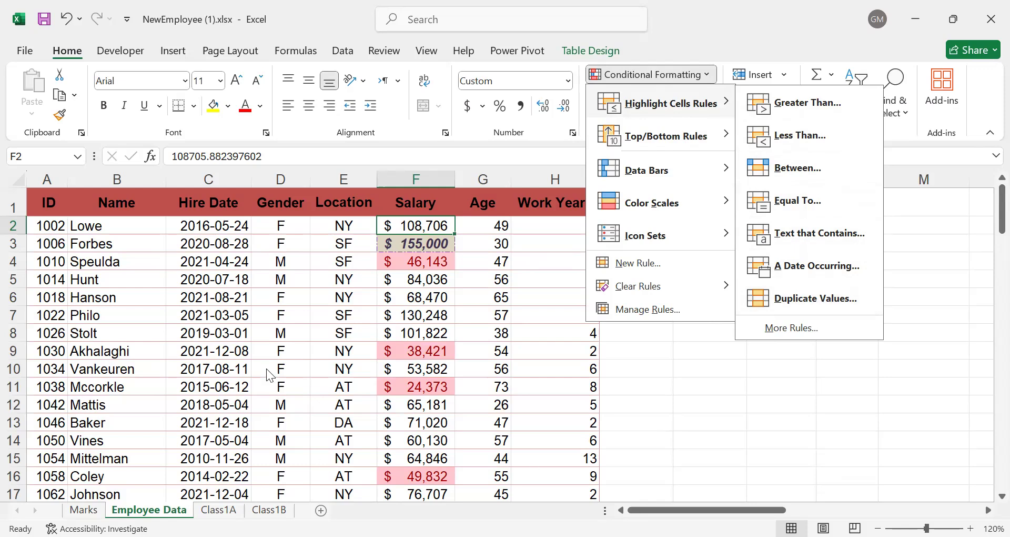
pyautogui.click(70, 243)
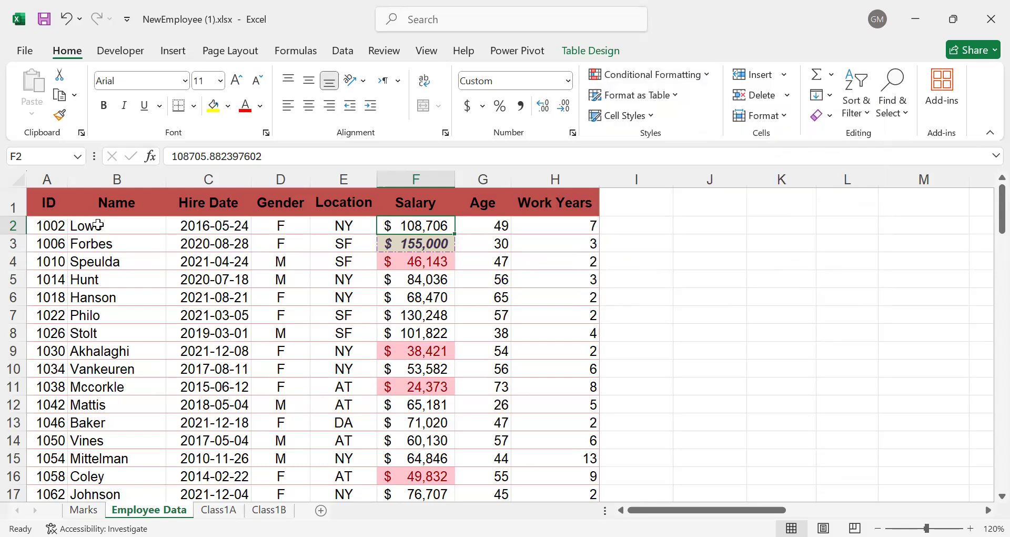
# Start a Text That Contains highlight rule for all entries in the Name column, matching the letter y.
pyautogui.click(97, 224)
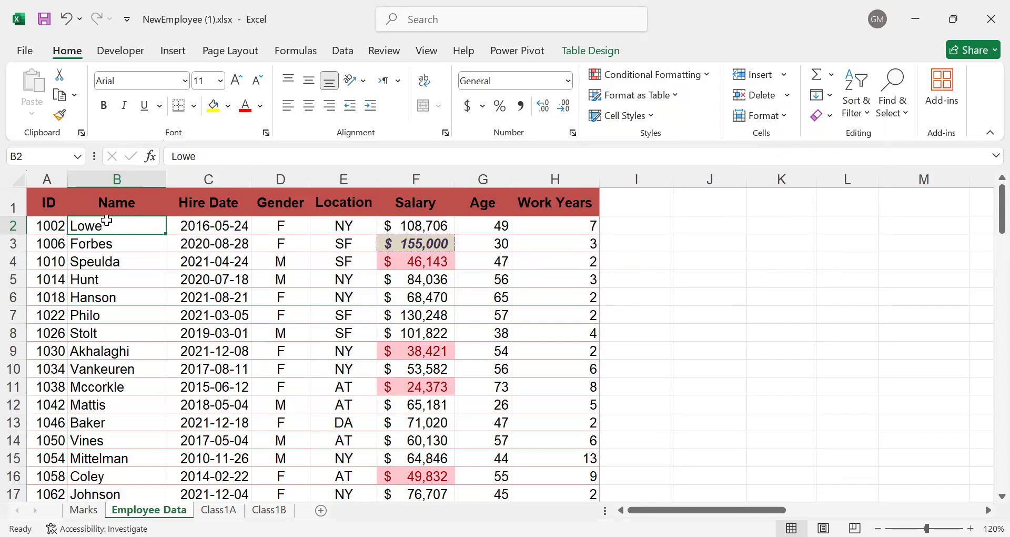
pyautogui.hotkey('ctrl', 'shift', 'Down')
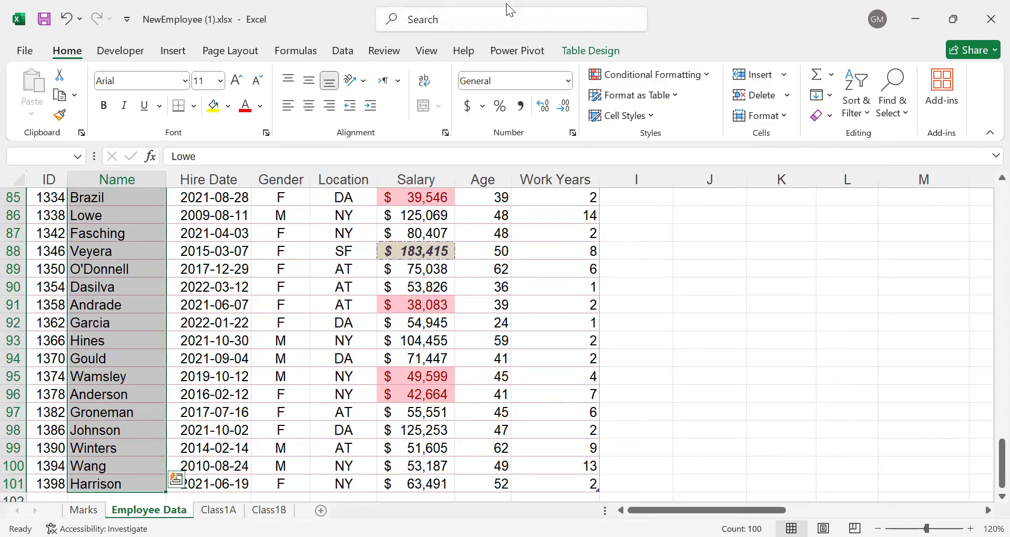
pyautogui.click(701, 75)
pyautogui.moveTo(690, 102)
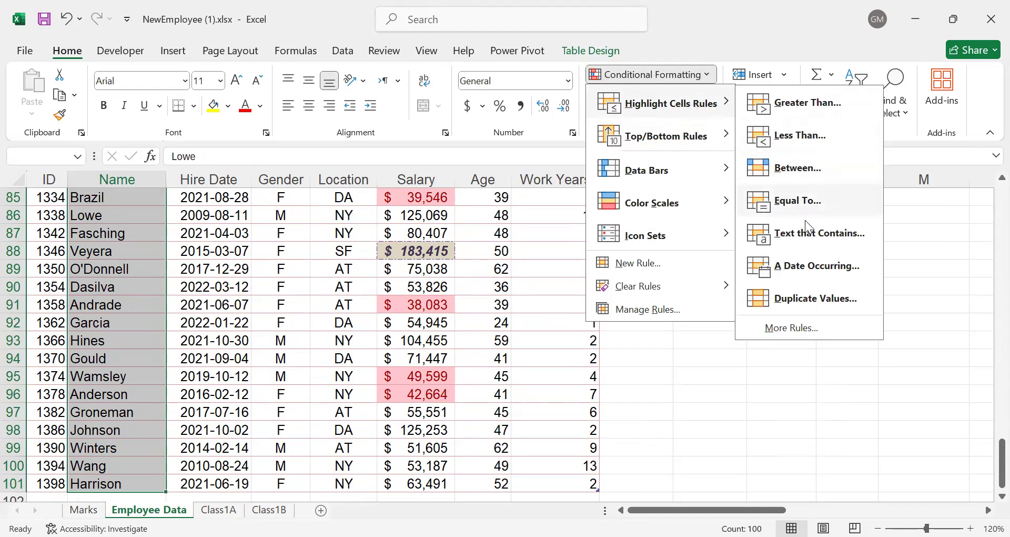
pyautogui.click(813, 238)
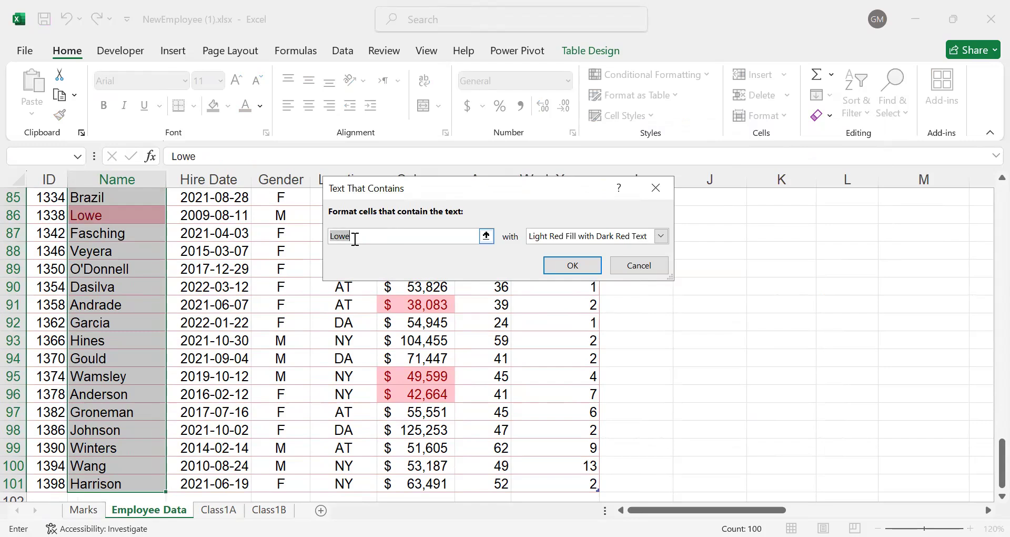
pyautogui.click(355, 239)
pyautogui.write('y')
pyautogui.doubleClick(355, 239)
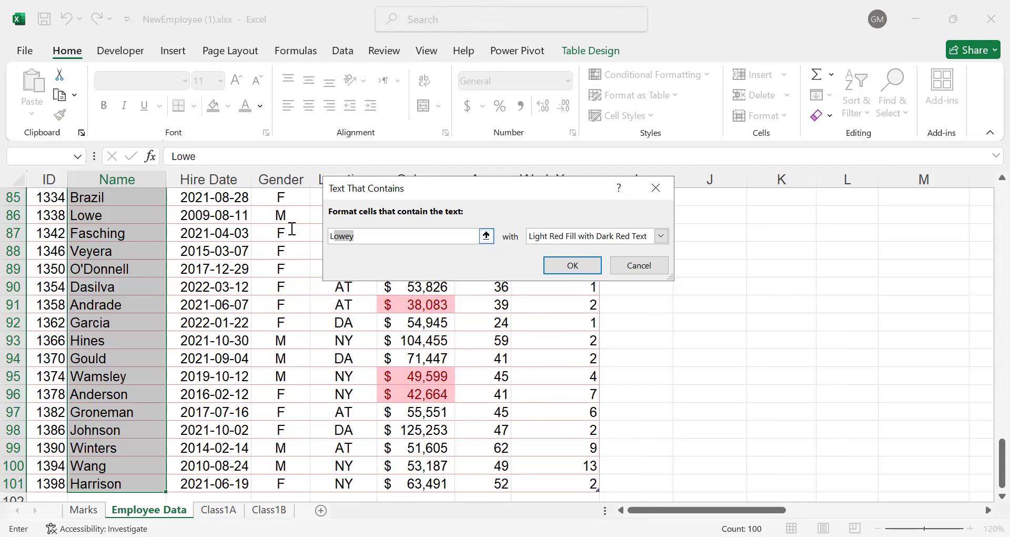
pyautogui.write('y')
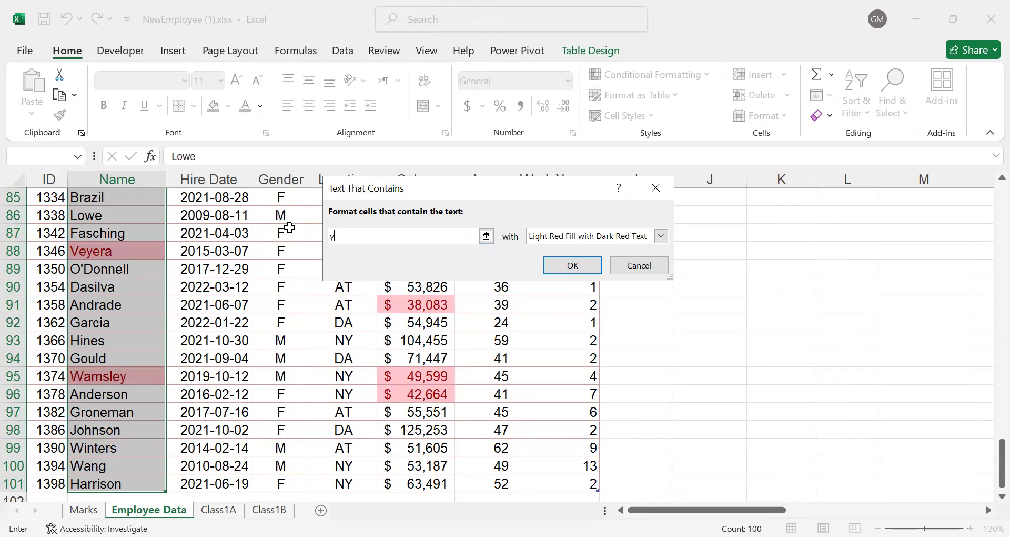
# Format the matching names with Yellow Fill with Dark Yellow Text, apply the rule and check the highlighted names.
pyautogui.click(662, 238)
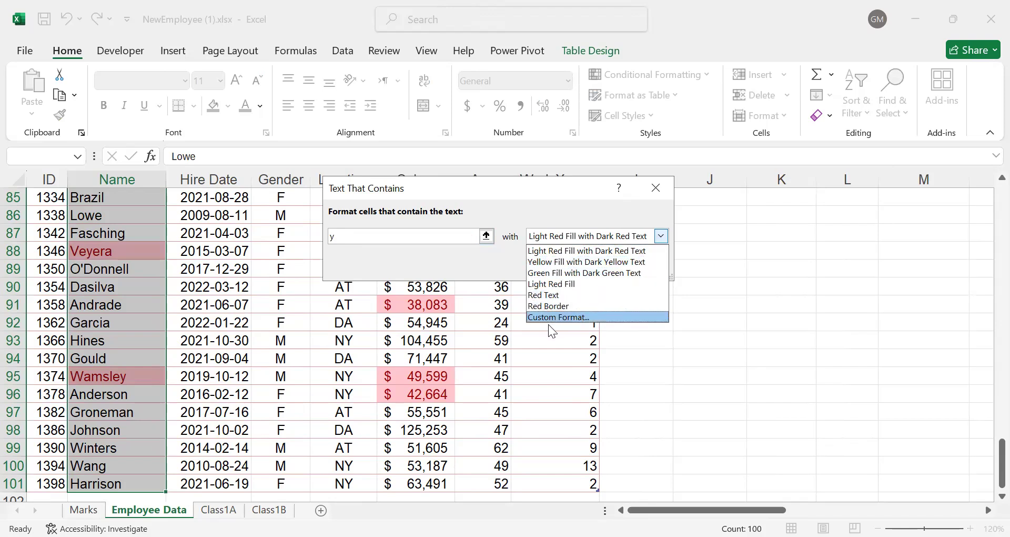
pyautogui.click(572, 263)
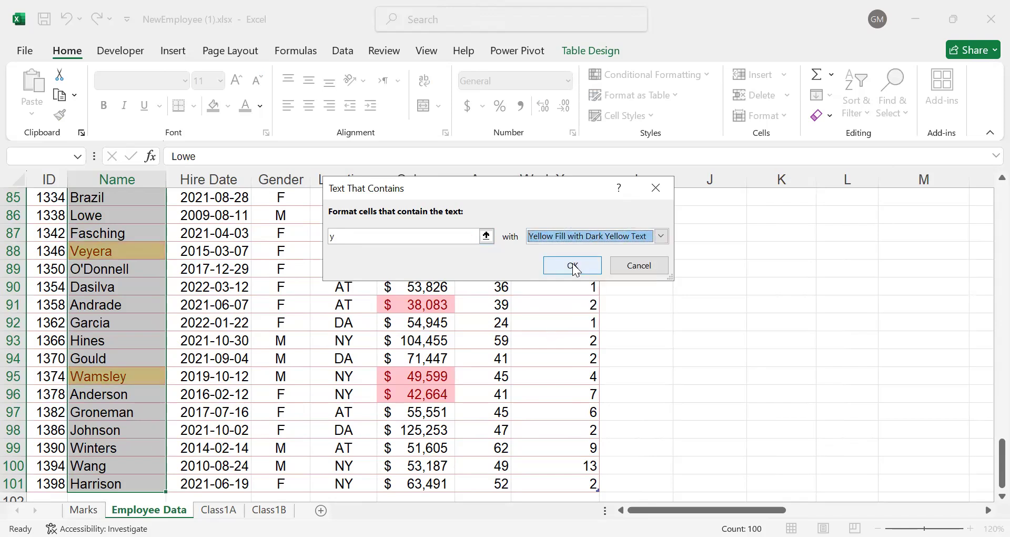
pyautogui.click(578, 265)
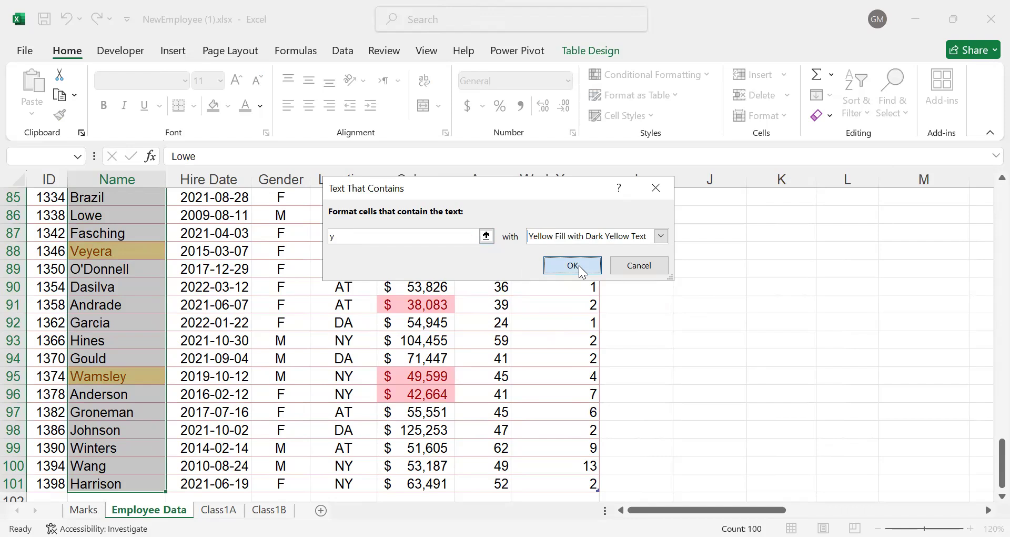
pyautogui.click(82, 392)
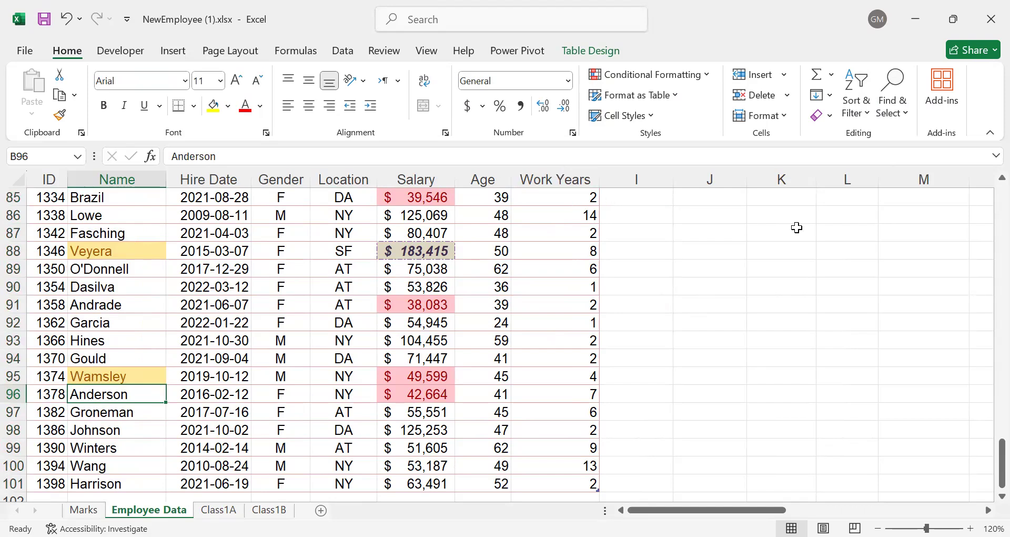
pyautogui.moveTo(1002, 449); pyautogui.dragTo(985, 120)
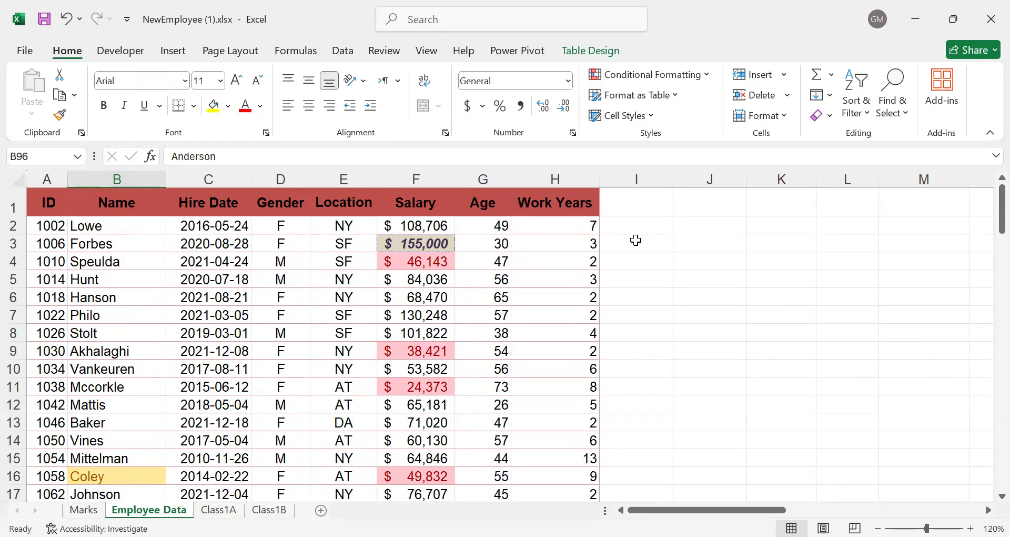
# Select all values in the Age column without the header and start a new conditional formatting rule for them.
pyautogui.click(494, 223)
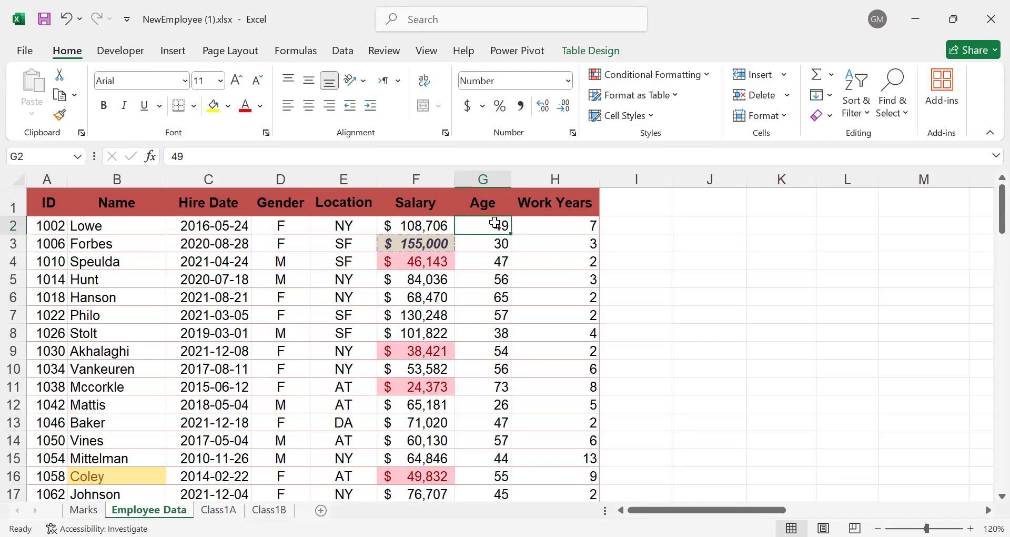
pyautogui.hotkey('ctrl', 'Down')
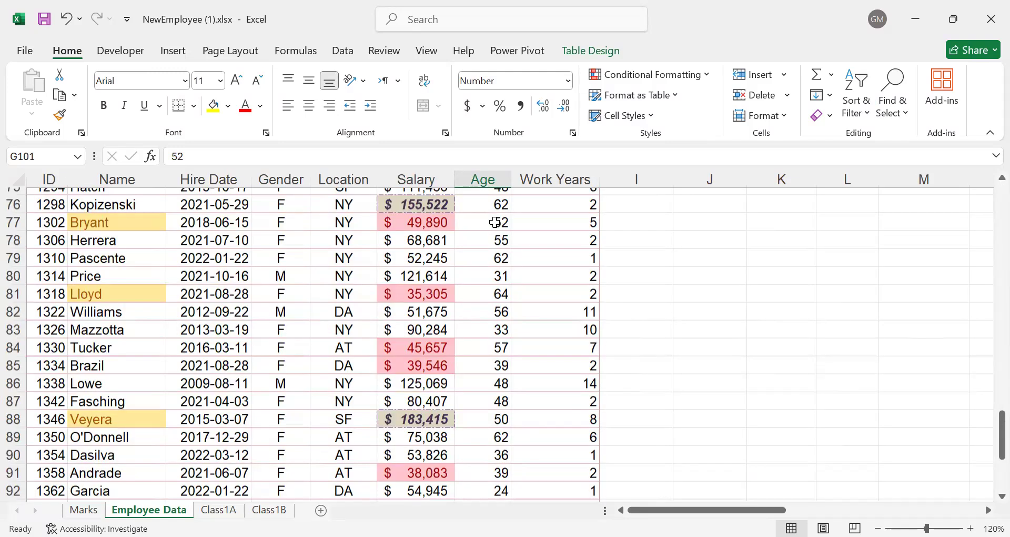
pyautogui.hotkey('ctrl', 'shift', 'Up')
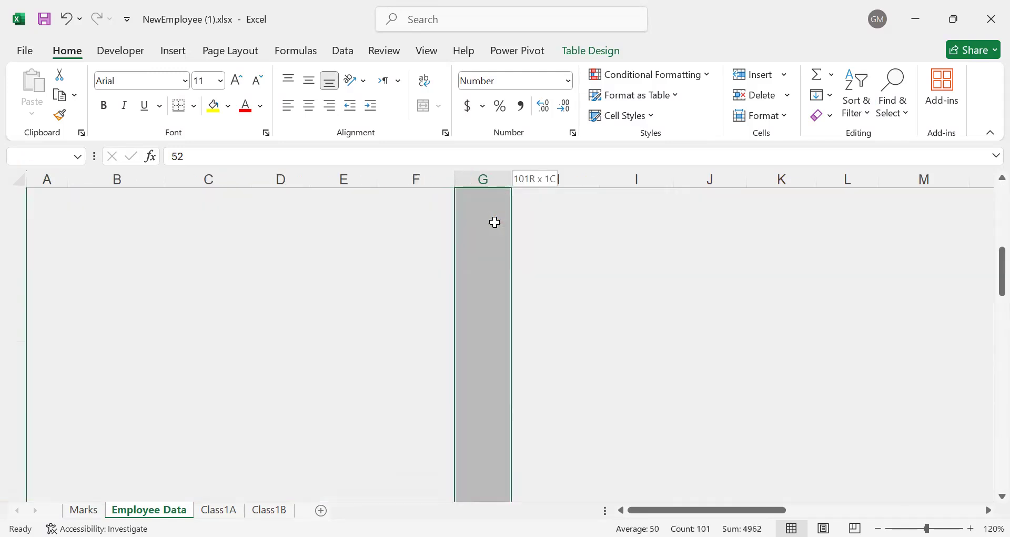
pyautogui.click(507, 201)
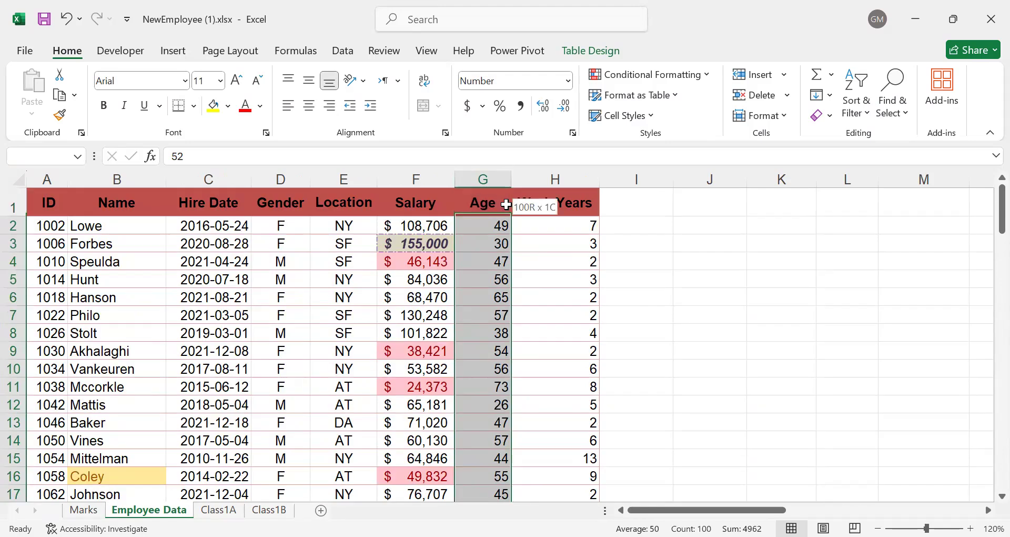
pyautogui.click(698, 76)
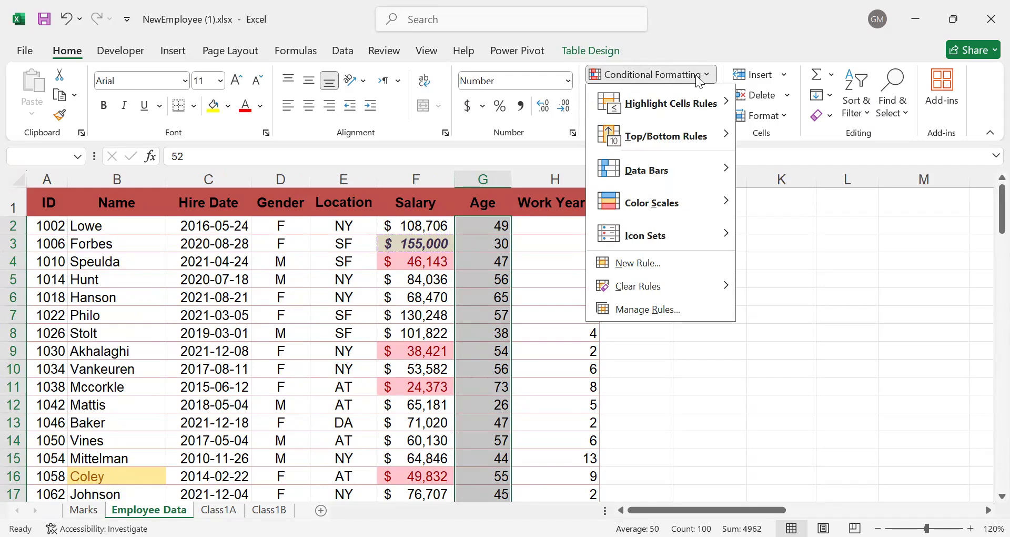
pyautogui.click(638, 263)
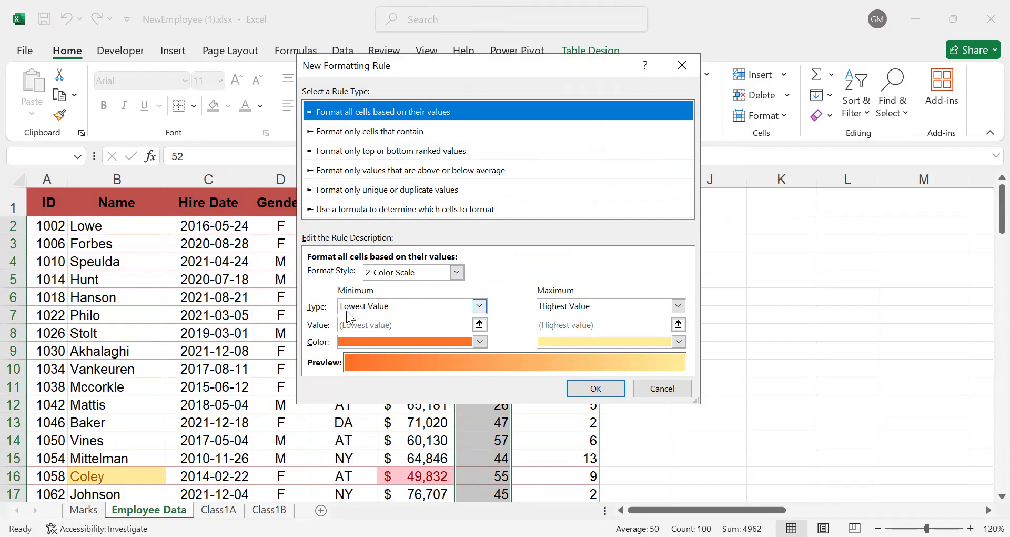
pyautogui.click(479, 306)
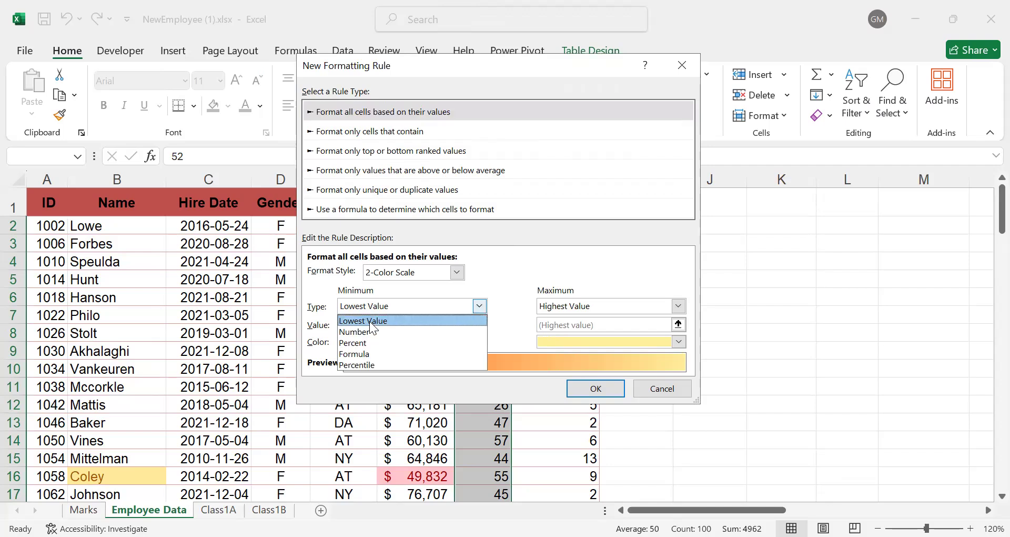
pyautogui.click(360, 333)
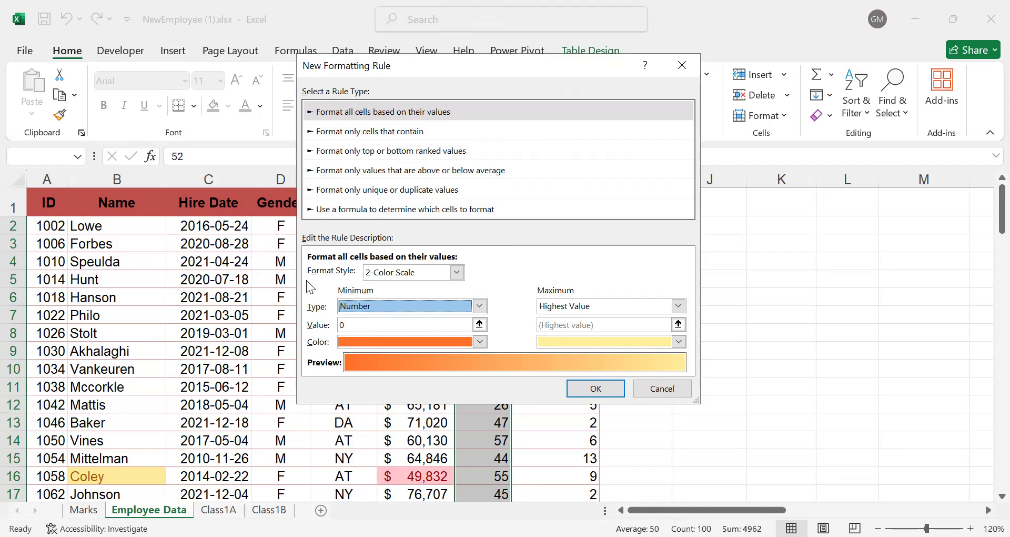
pyautogui.click(480, 306)
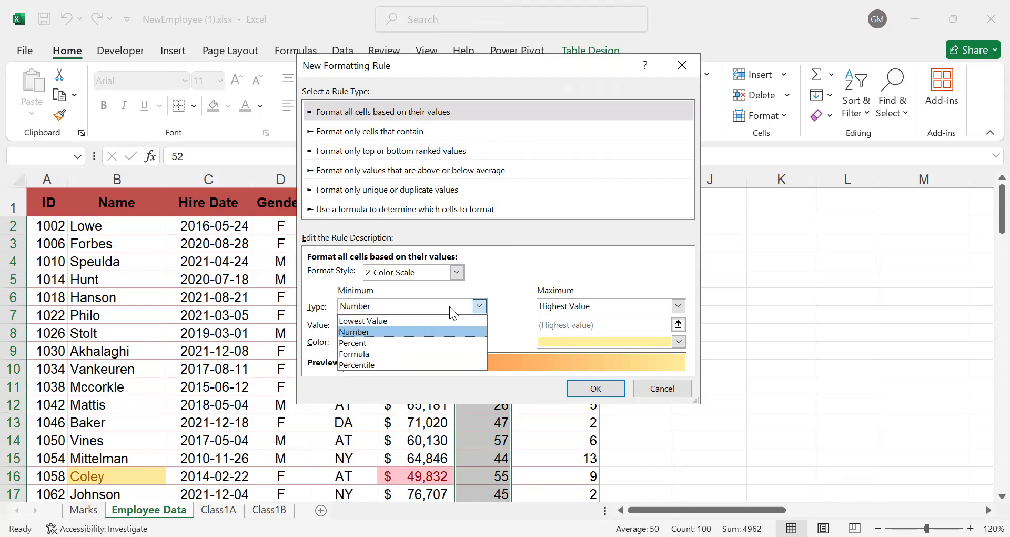
pyautogui.click(371, 319)
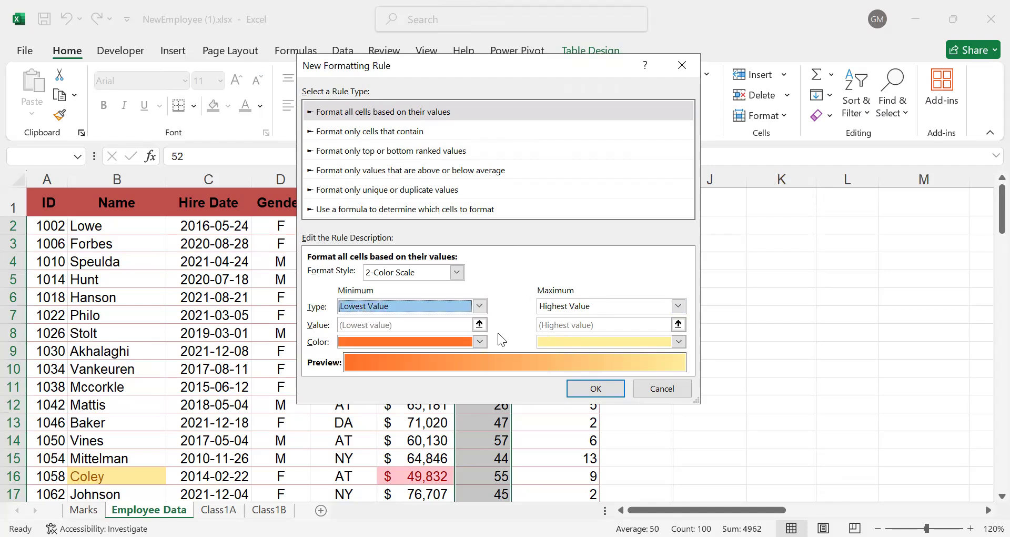
# Set the 2-Color Scale's minimum color to red and its maximum color to light tan.
pyautogui.click(480, 341)
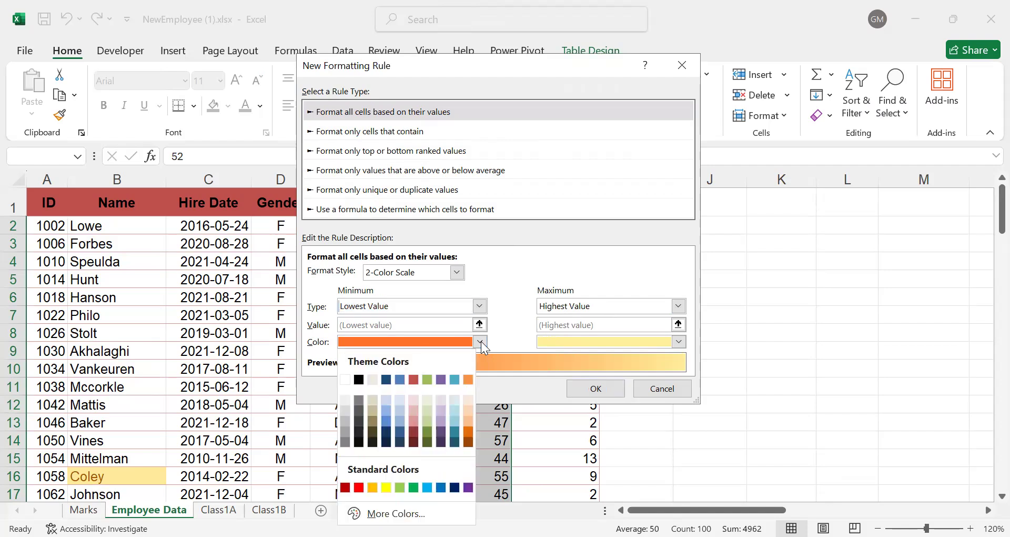
pyautogui.click(359, 486)
pyautogui.click(678, 342)
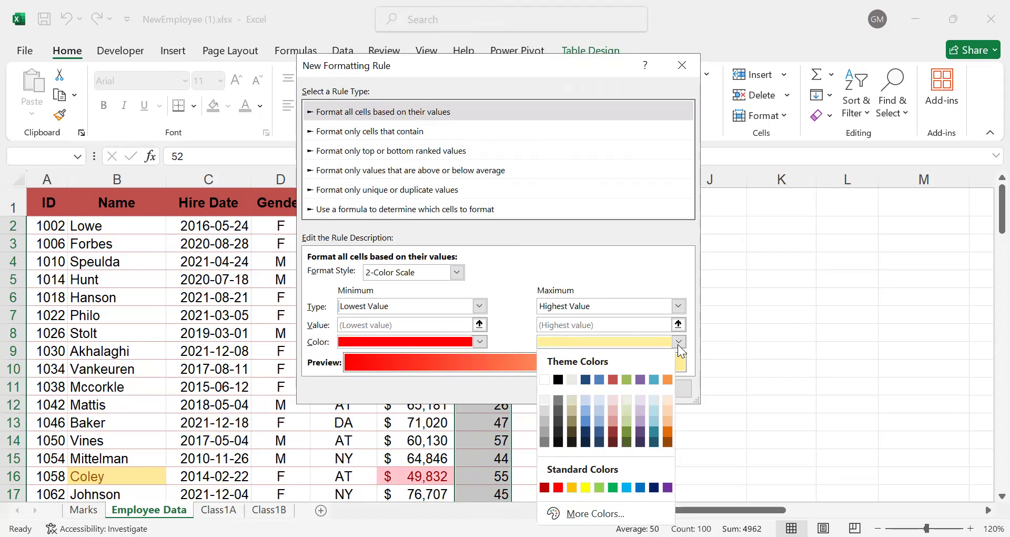
pyautogui.click(572, 400)
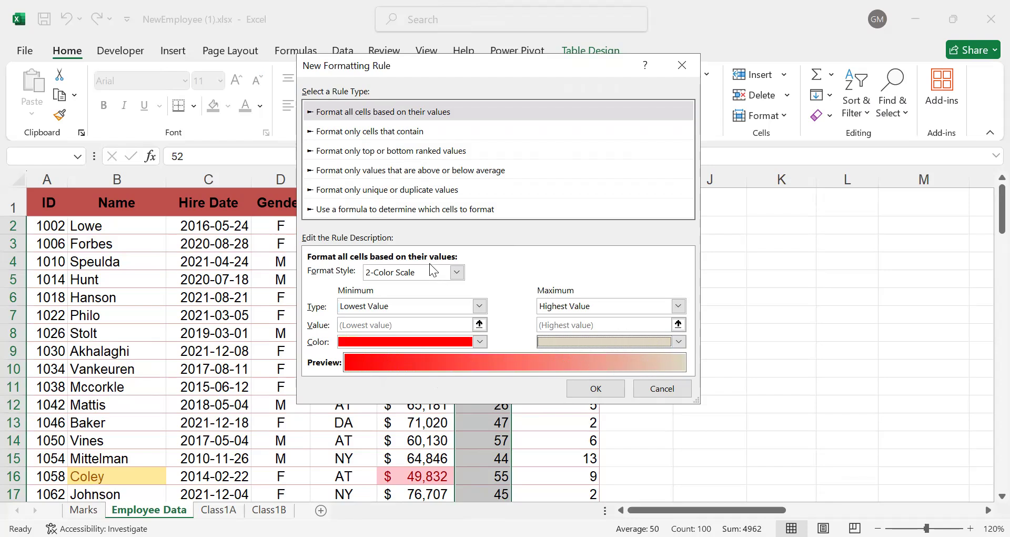
# Change the age rule's format style to 3-Color Scale and set its maximum color to dark red.
pyautogui.click(456, 272)
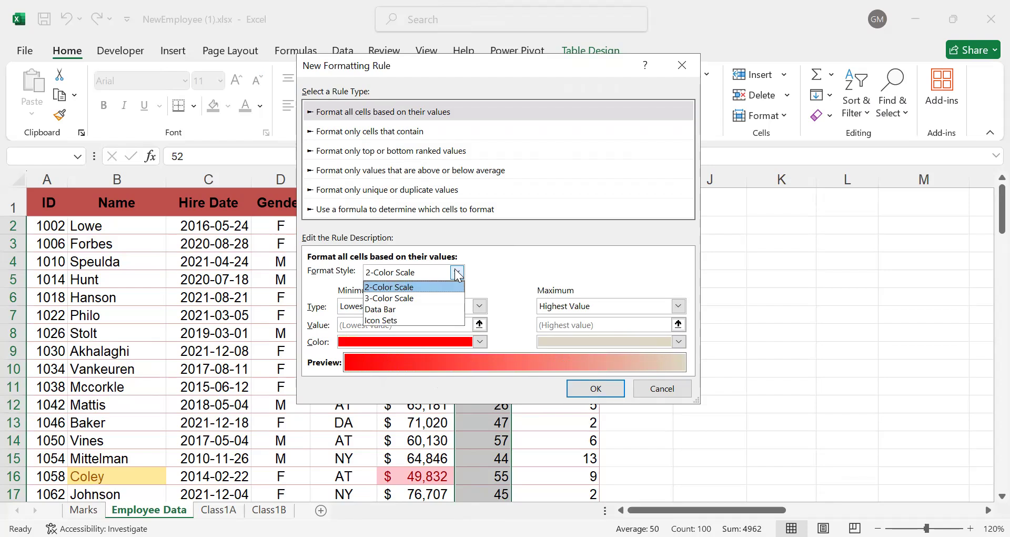
pyautogui.click(411, 296)
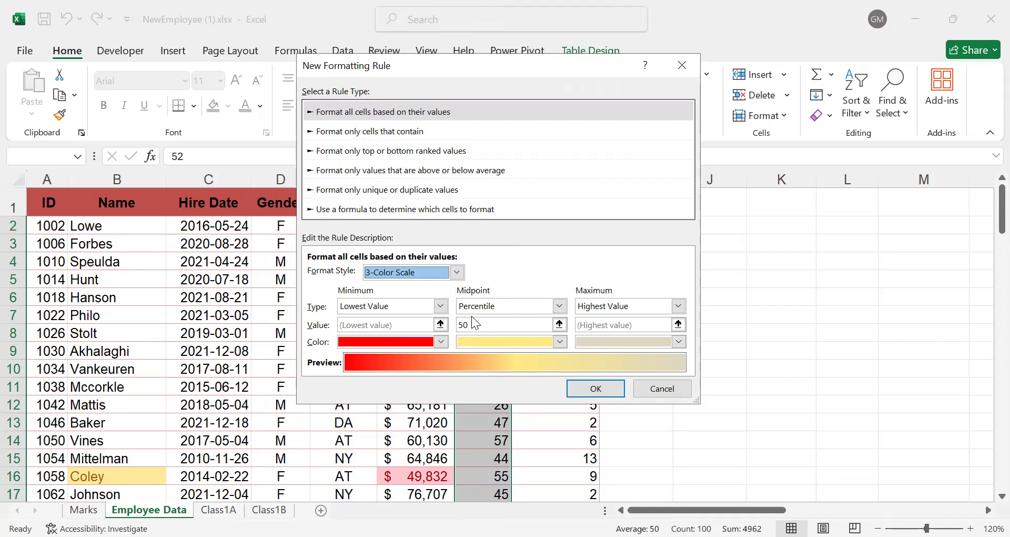
pyautogui.click(441, 341)
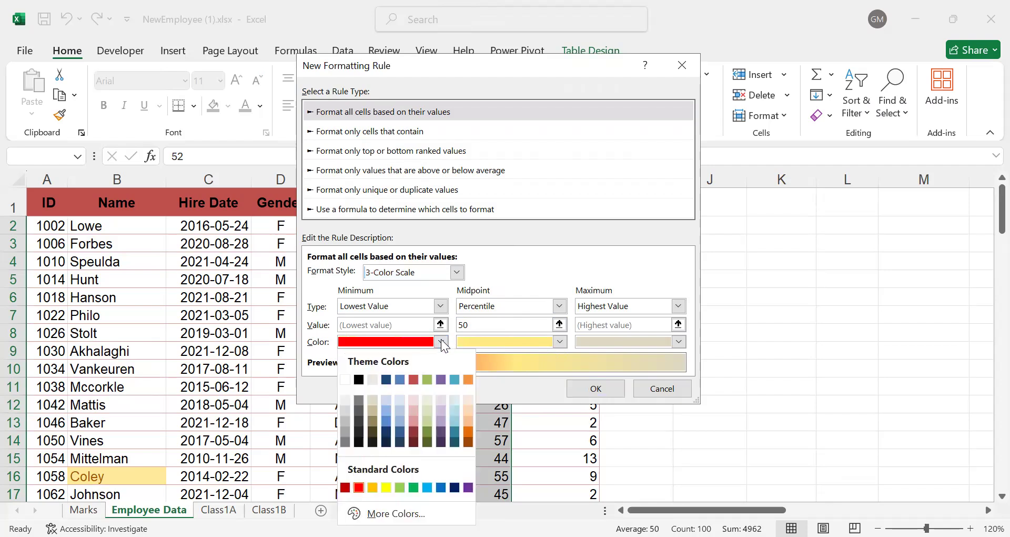
pyautogui.click(683, 339)
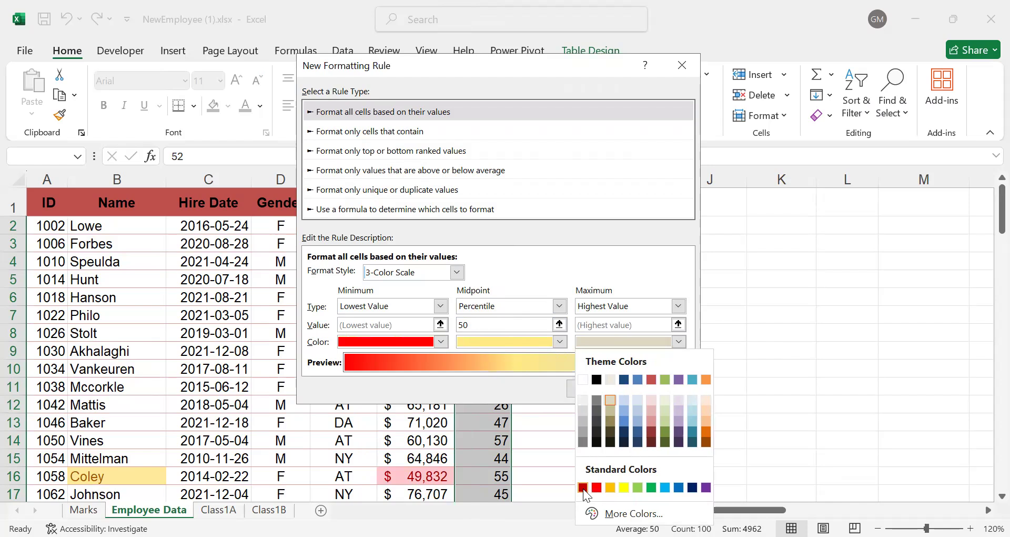
pyautogui.click(582, 487)
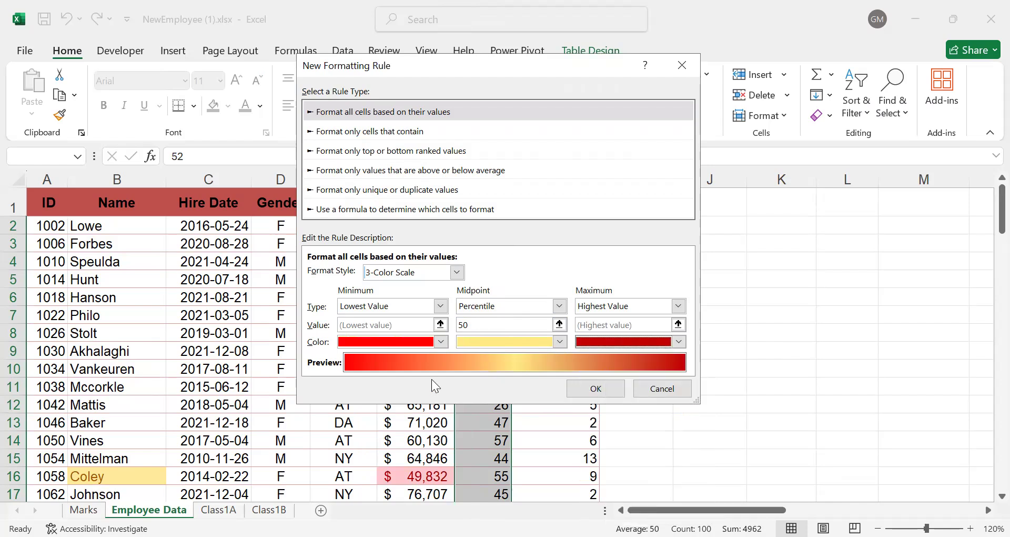
# Set the scale's minimum color to light green and its midpoint color to orange, and apply the rule to the Age column.
pyautogui.click(441, 341)
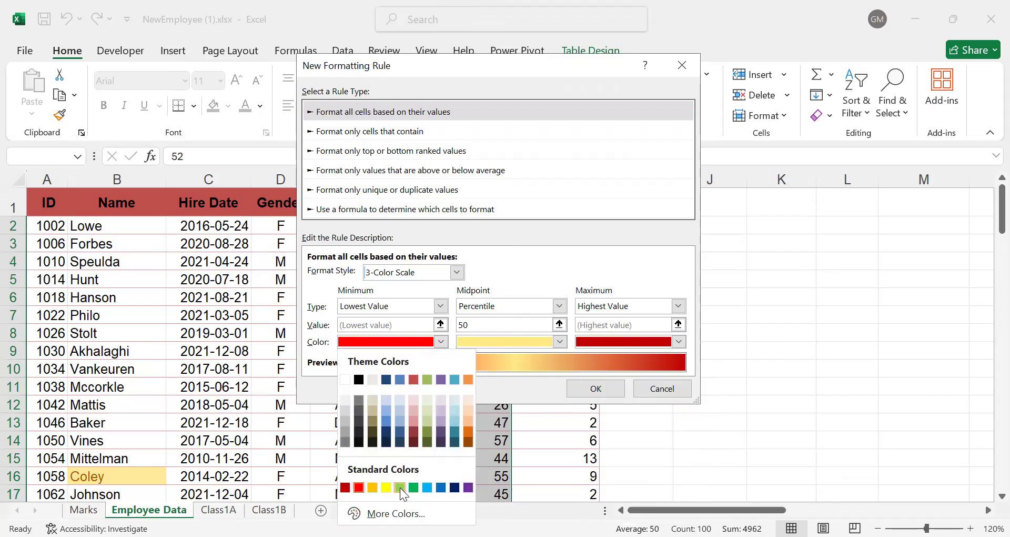
pyautogui.click(400, 487)
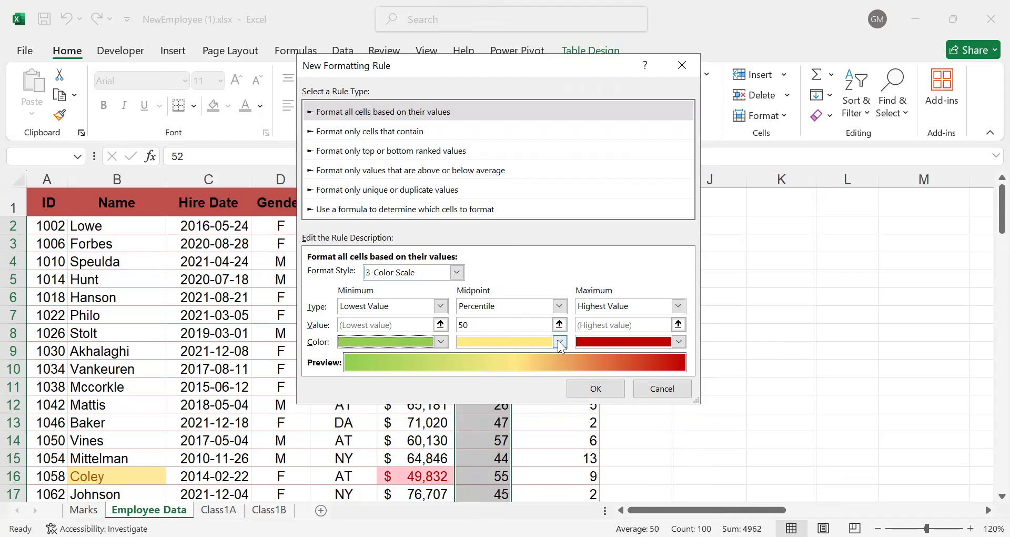
pyautogui.click(560, 342)
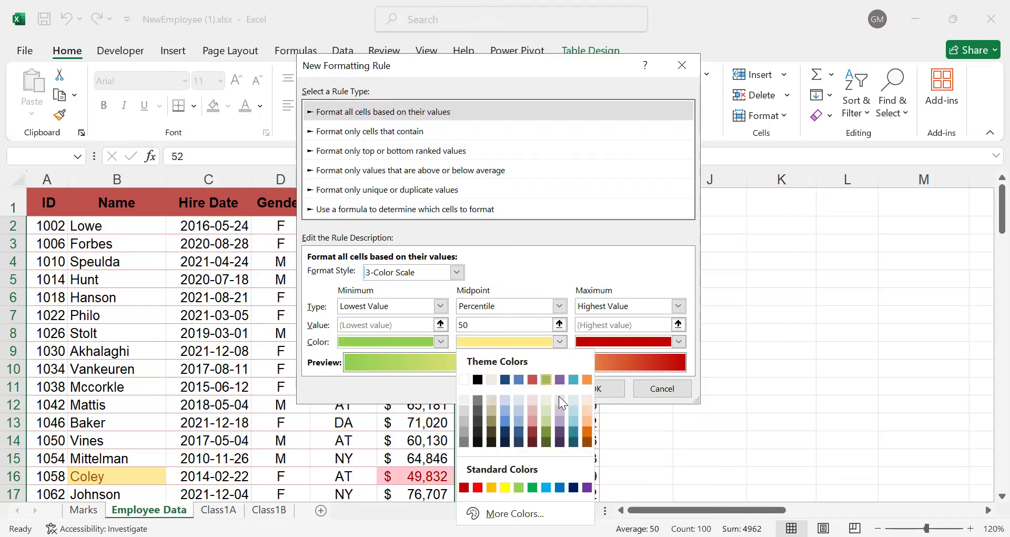
pyautogui.click(491, 487)
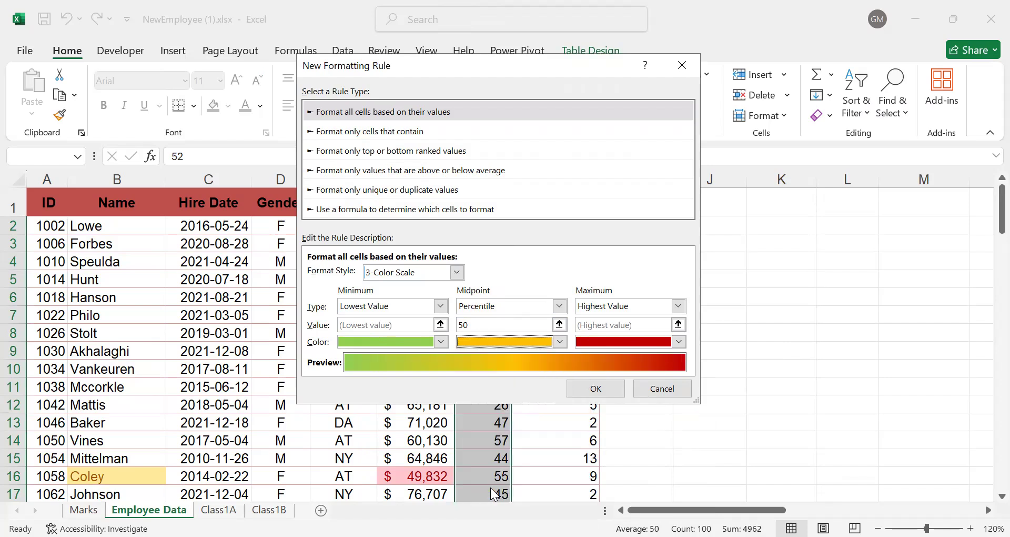
pyautogui.click(603, 391)
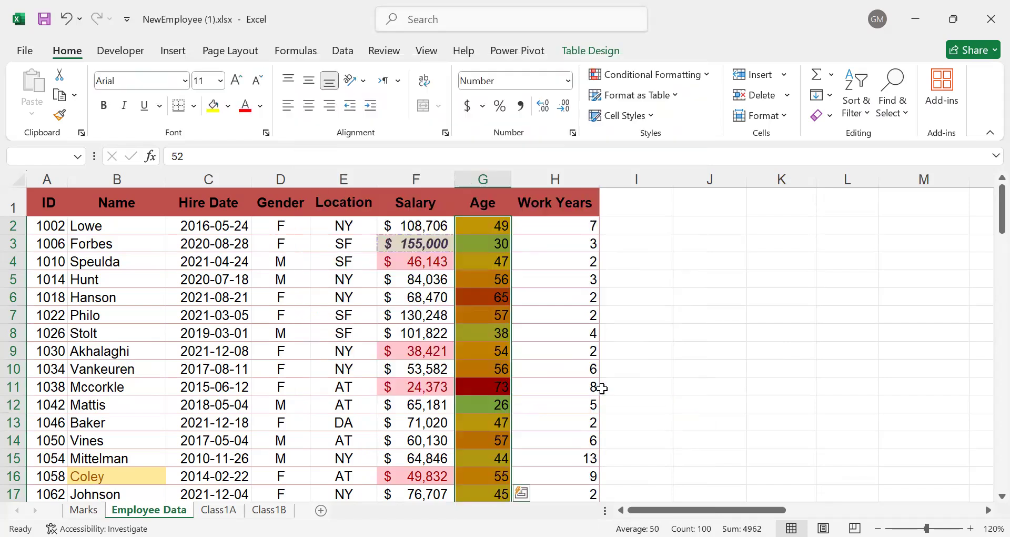
pyautogui.click(479, 262)
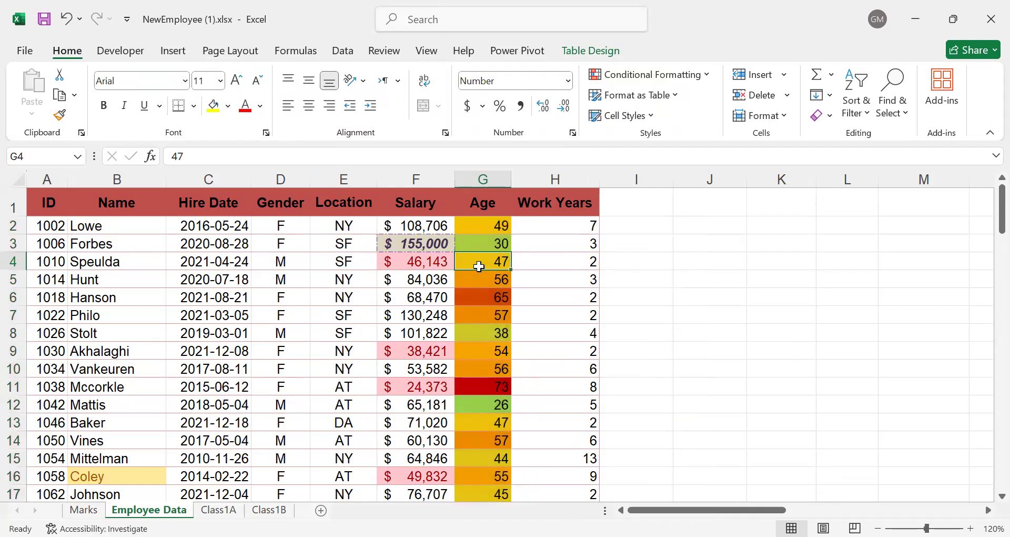
pyautogui.click(714, 276)
pyautogui.moveTo(987, 224); pyautogui.dragTo(988, 159)
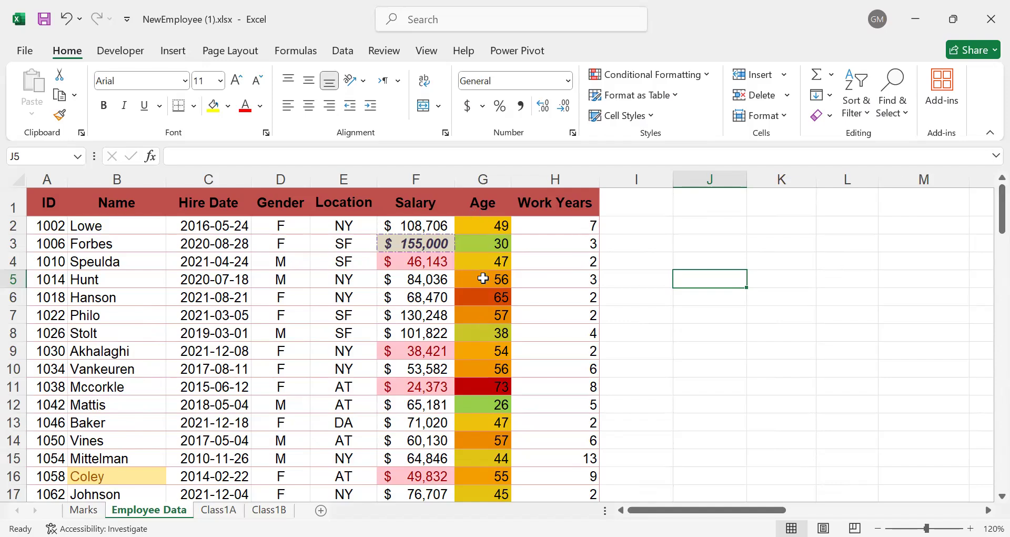
# Open the table's conditional formatting rules for management and enable Stop If True for the rule matching names that contain y.
pyautogui.click(491, 227)
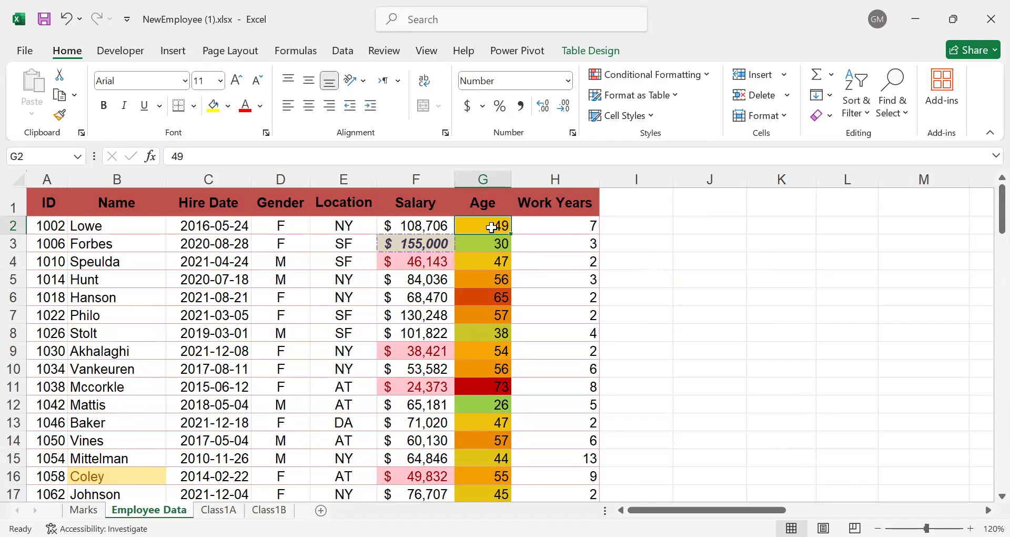
pyautogui.click(703, 76)
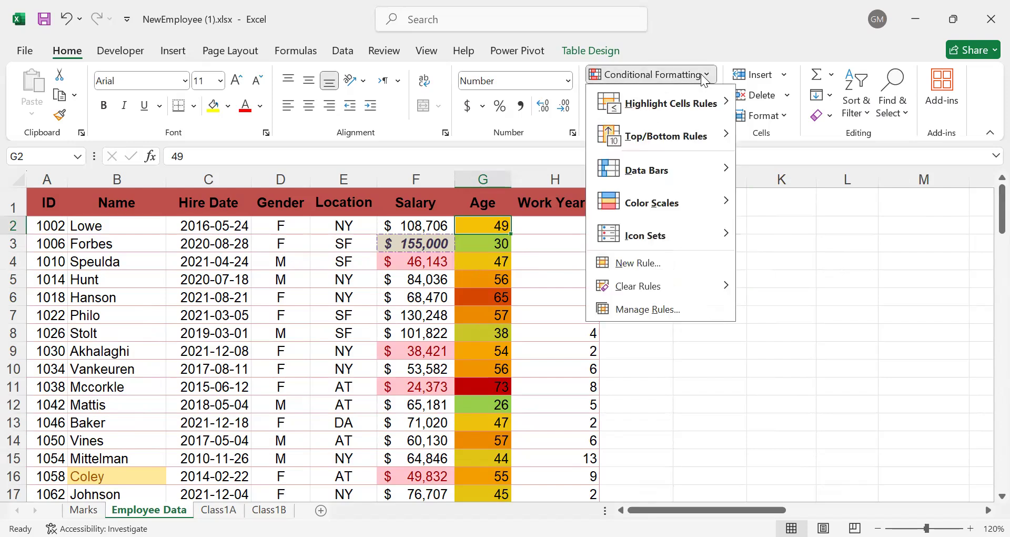
pyautogui.click(673, 313)
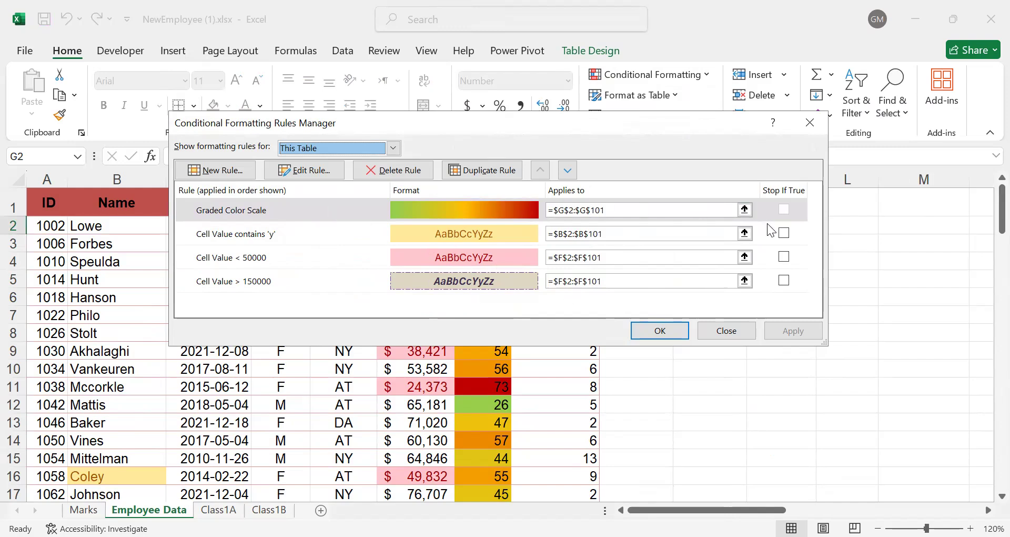
pyautogui.click(783, 232)
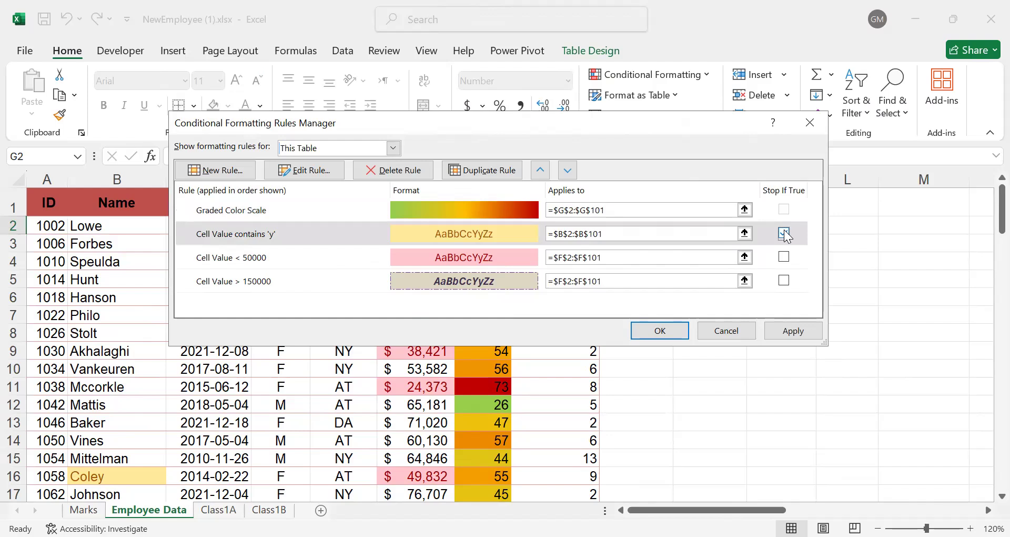
# Edit the Name column's text rule so that it formats cells containing the letter n.
pyautogui.click(303, 171)
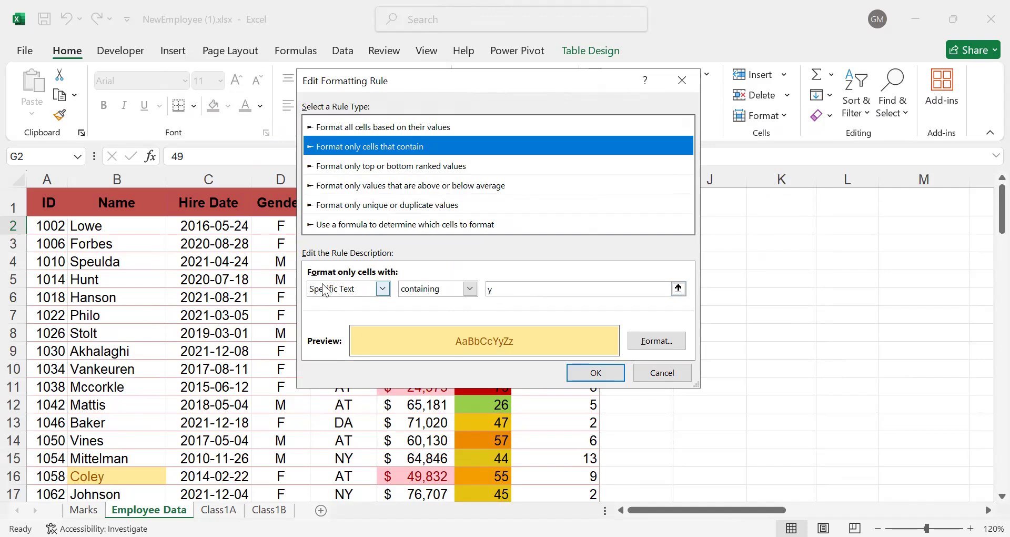
pyautogui.doubleClick(512, 291)
pyautogui.press('BackSpace')
pyautogui.write('n')
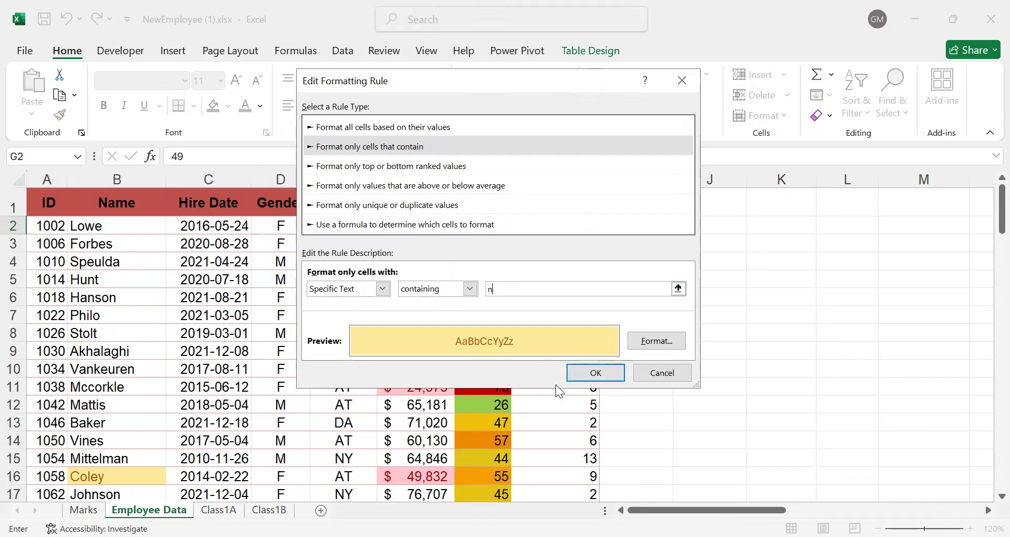
pyautogui.click(591, 375)
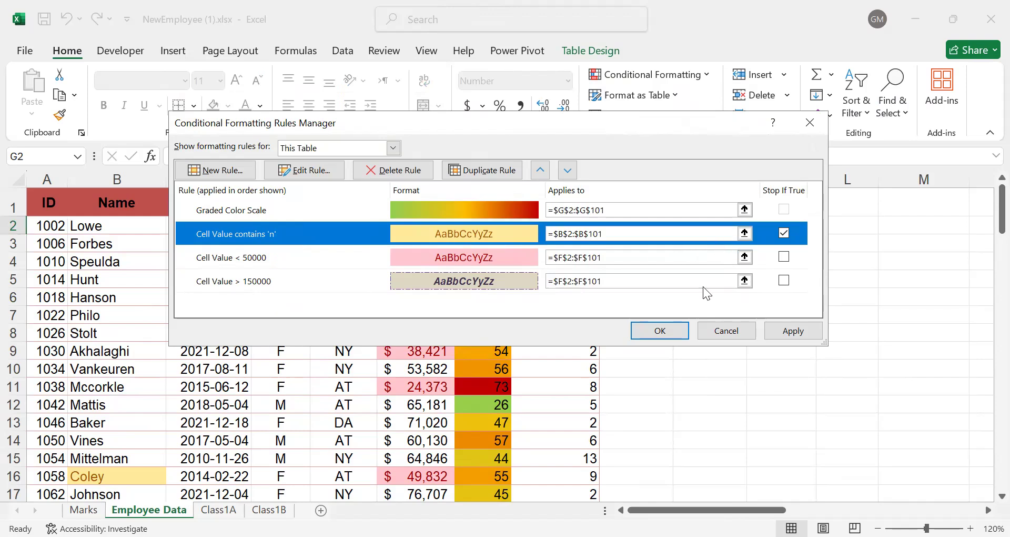
# Try to enable Stop If True for the Graded Color Scale rule, and turn it off for the Name column's text rule.
pyautogui.click(784, 210)
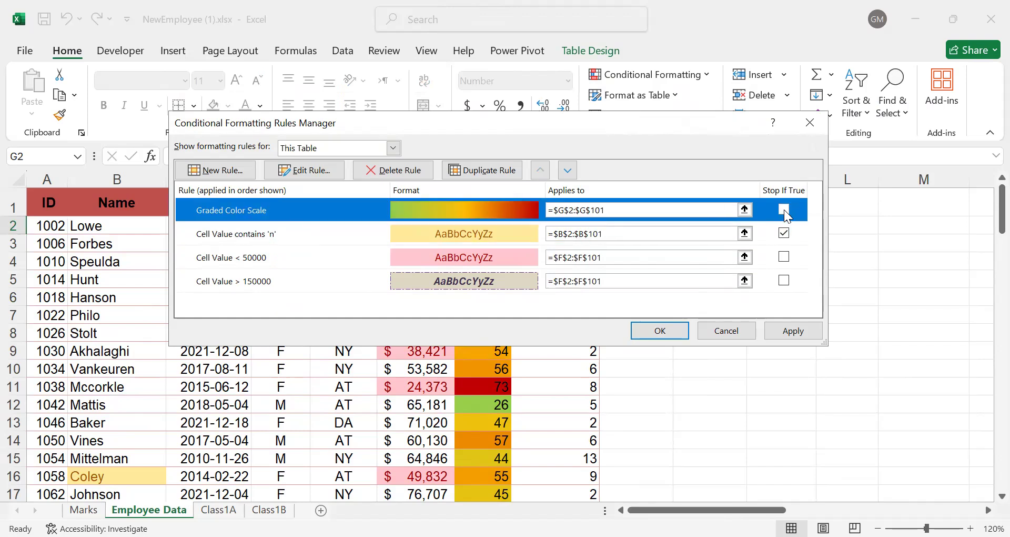
pyautogui.doubleClick(784, 210)
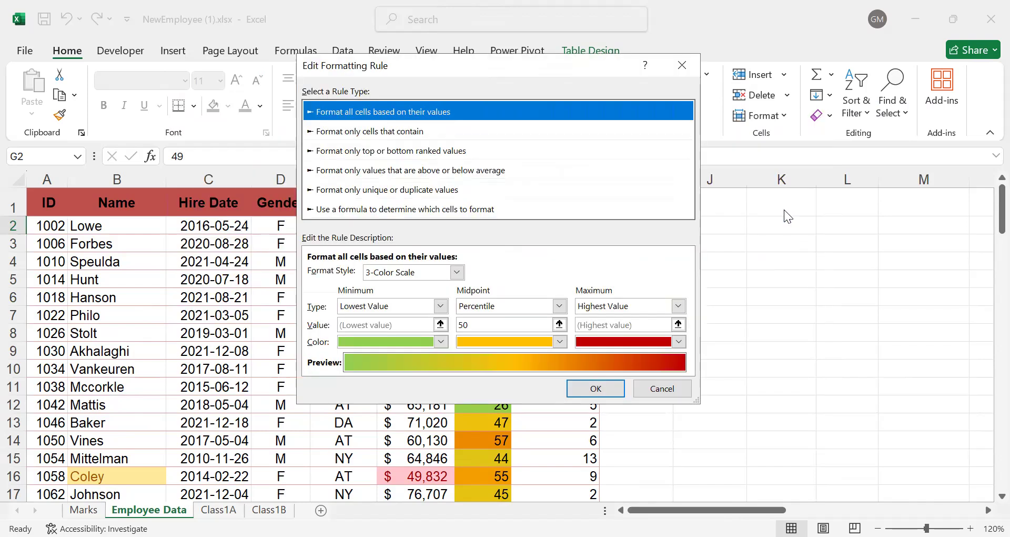
pyautogui.click(658, 389)
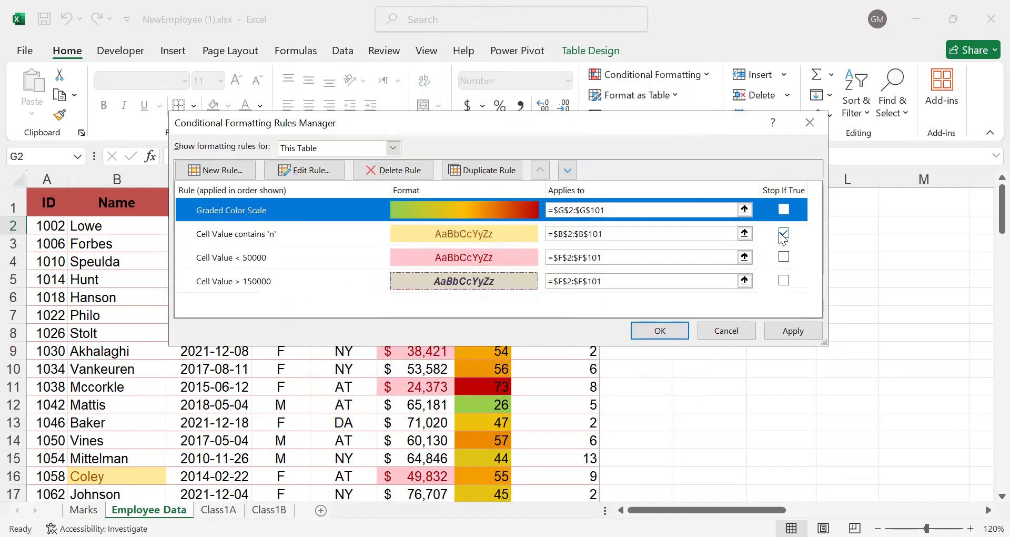
pyautogui.click(783, 235)
# Delete the Graded Color Scale rule and apply the changes to the table's rules.
pyautogui.click(782, 210)
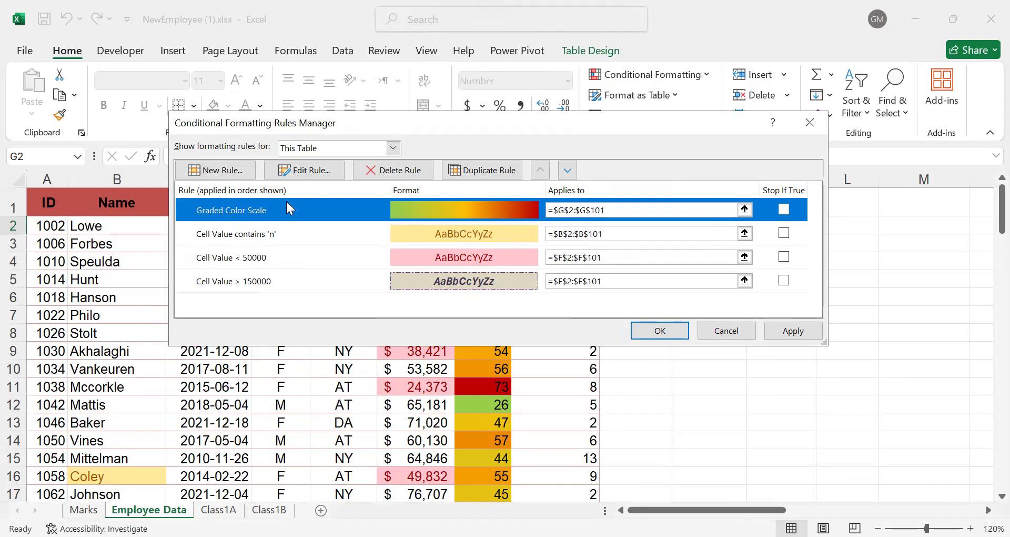
pyautogui.click(398, 170)
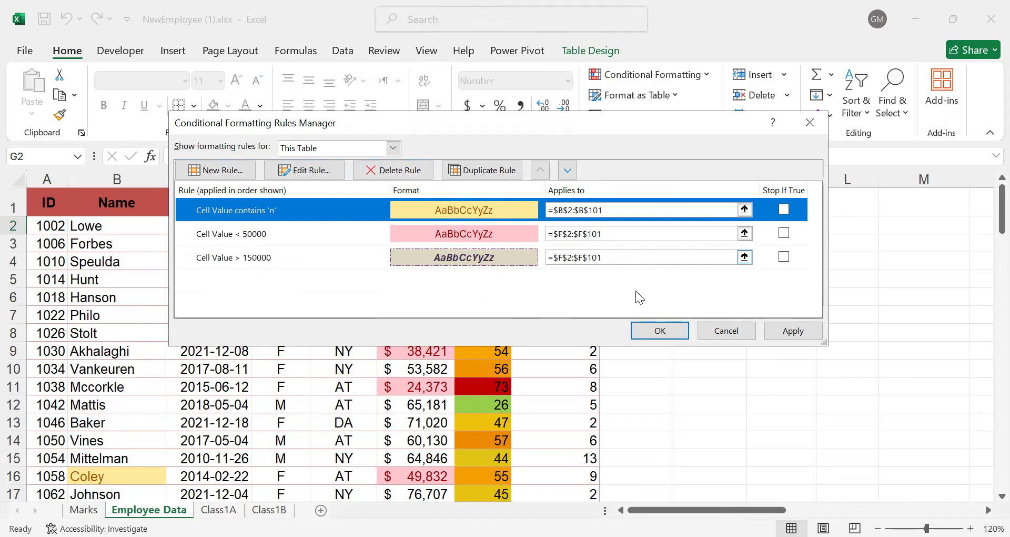
pyautogui.click(653, 336)
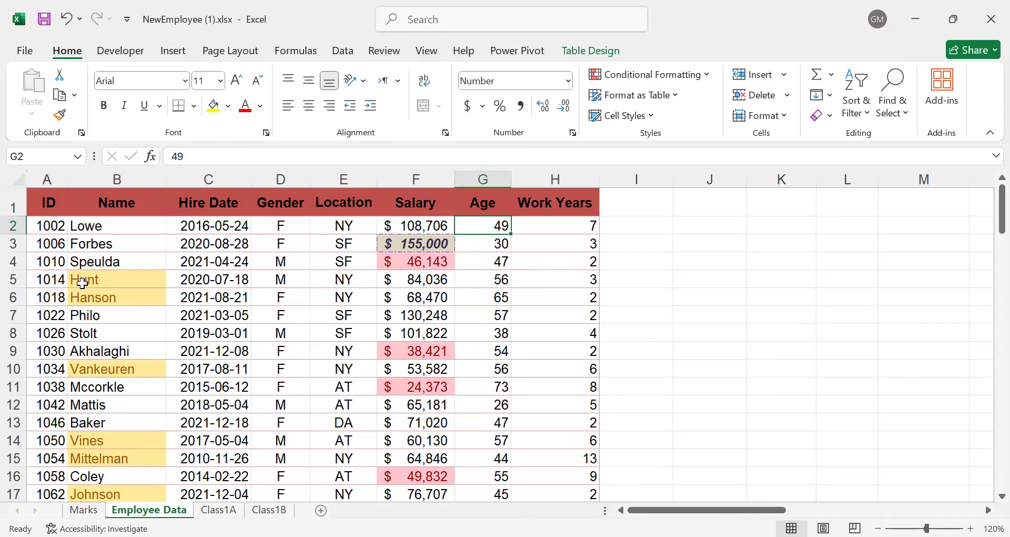
# Clear all conditional formatting rules from the entire sheet.
pyautogui.click(702, 79)
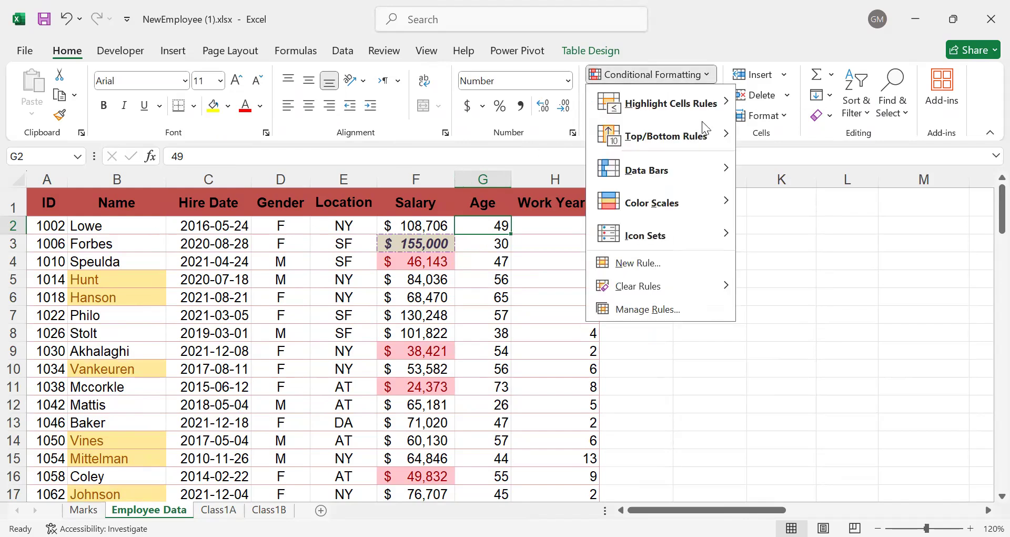
pyautogui.moveTo(688, 290)
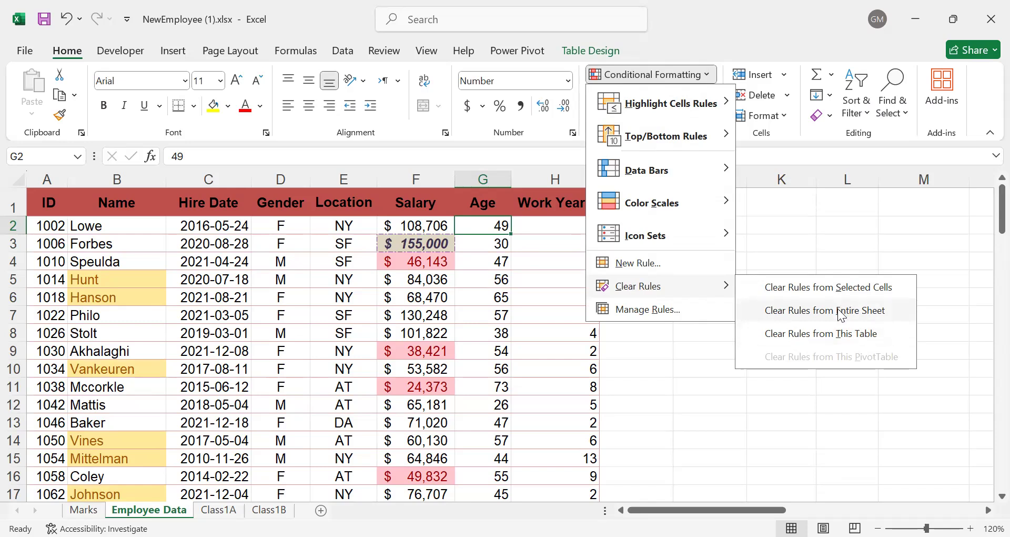
pyautogui.click(866, 311)
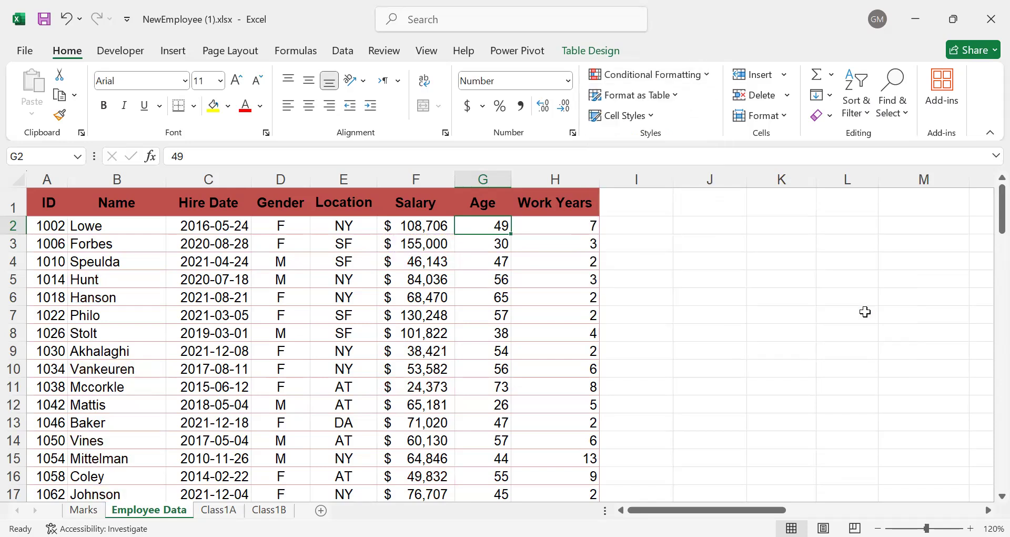
# Format the top 2 values in the Salary column with Light Red Fill using a Top 10 Items rule.
pyautogui.click(422, 224)
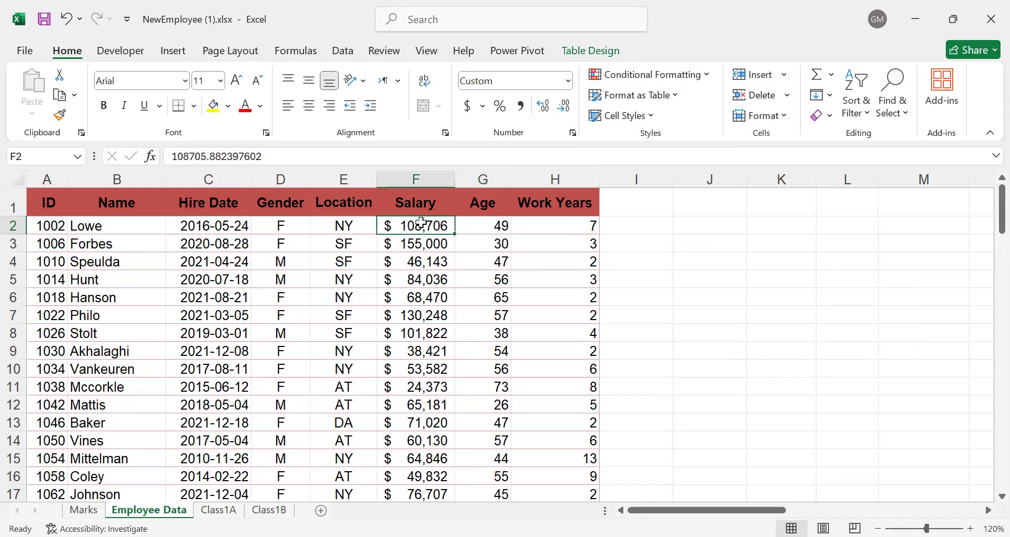
pyautogui.hotkey('ctrl', 'Down')
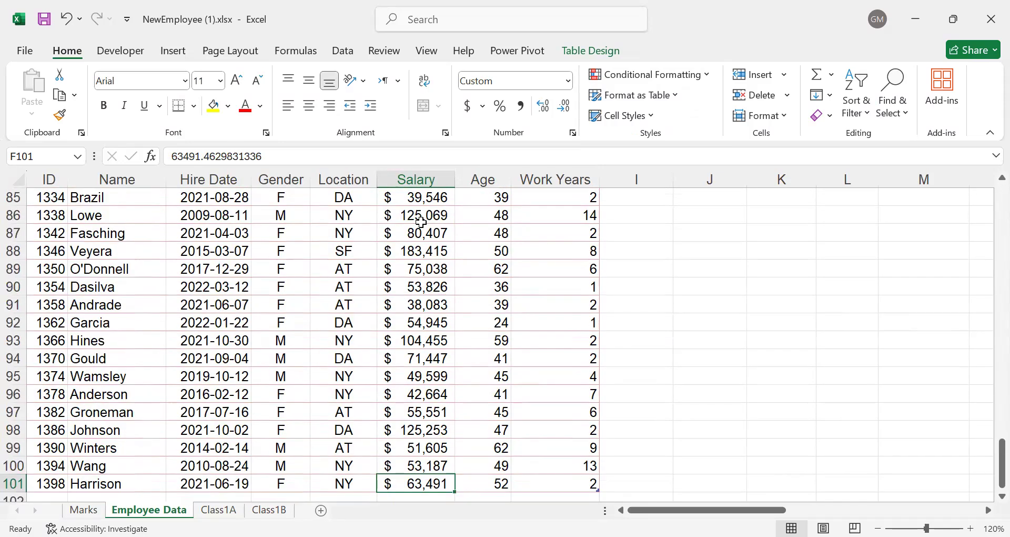
pyautogui.hotkey('ctrl', 'shift', 'Up')
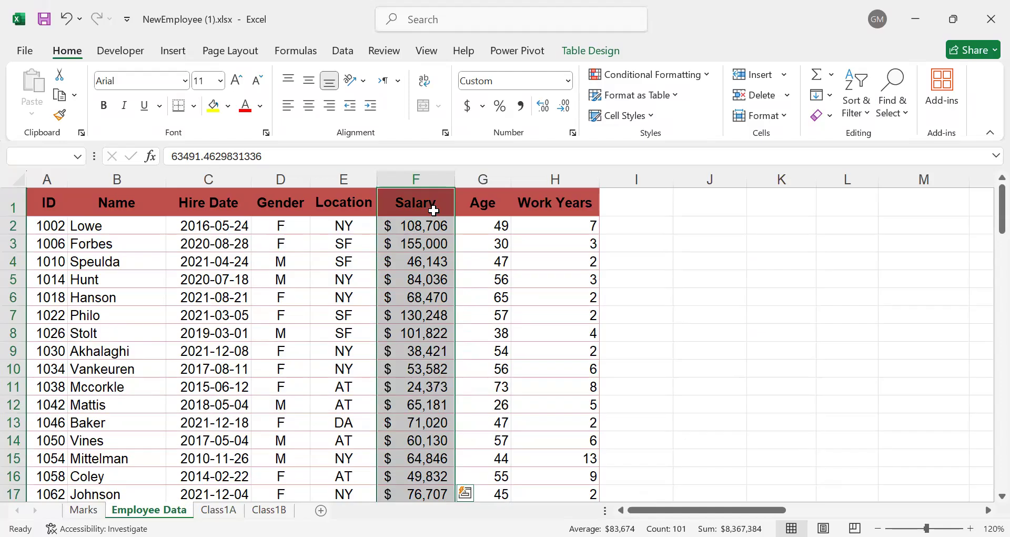
pyautogui.click(691, 79)
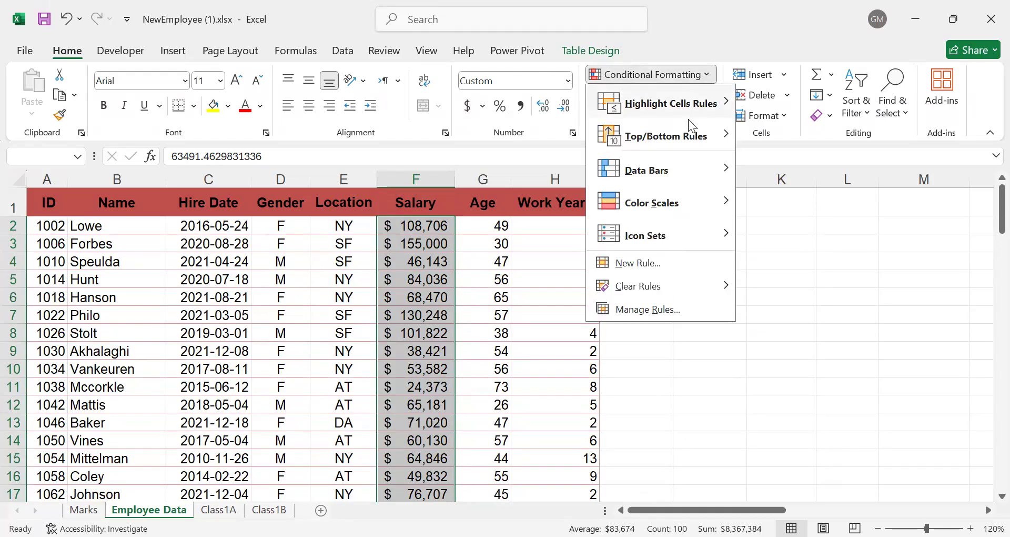
pyautogui.moveTo(683, 135)
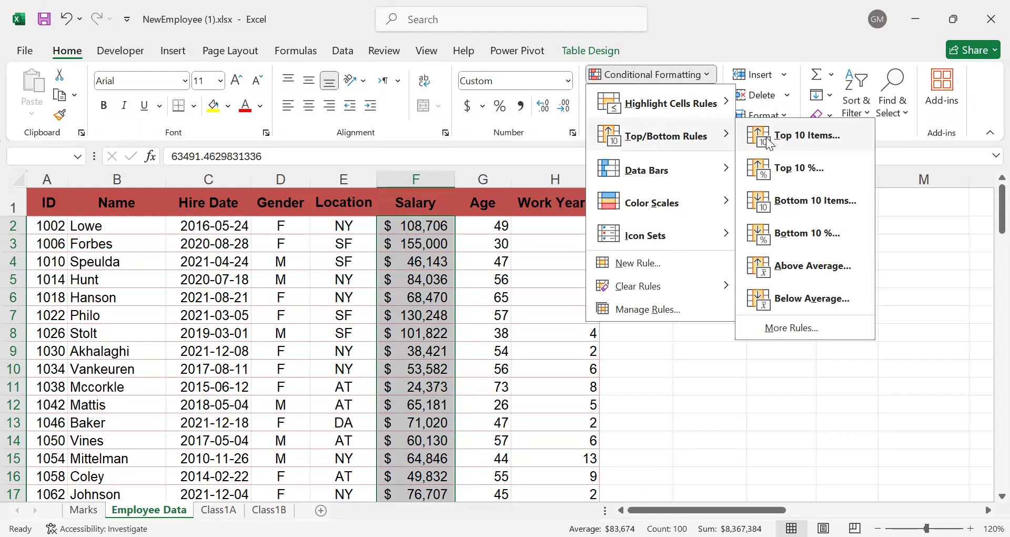
pyautogui.click(766, 137)
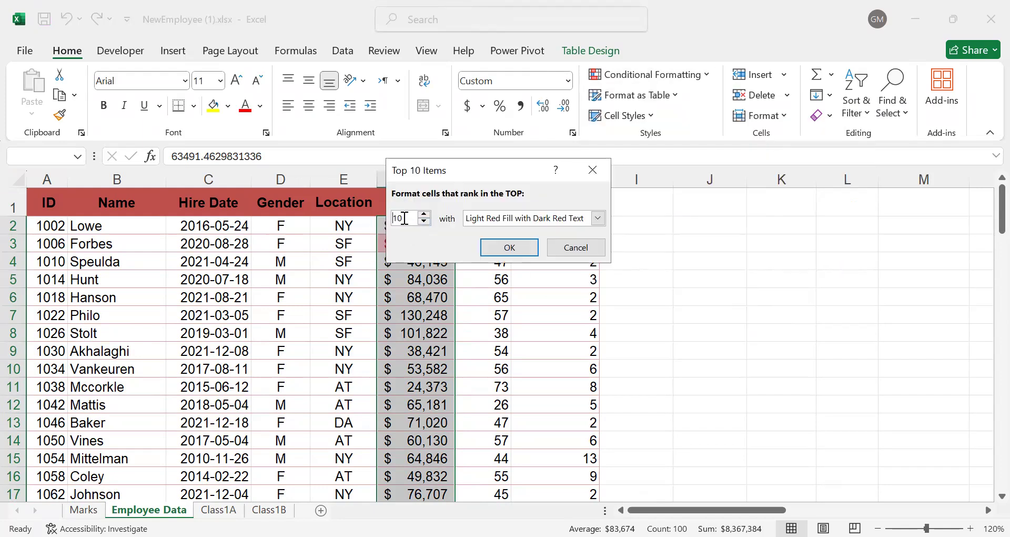
pyautogui.moveTo(404, 218); pyautogui.dragTo(389, 223)
pyautogui.write('2')
pyautogui.click(598, 218)
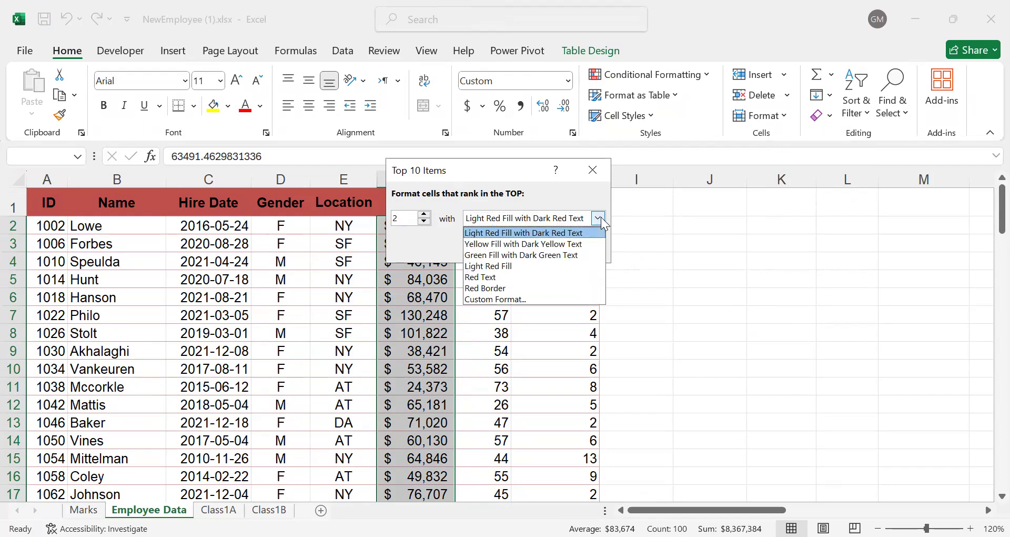
pyautogui.click(505, 267)
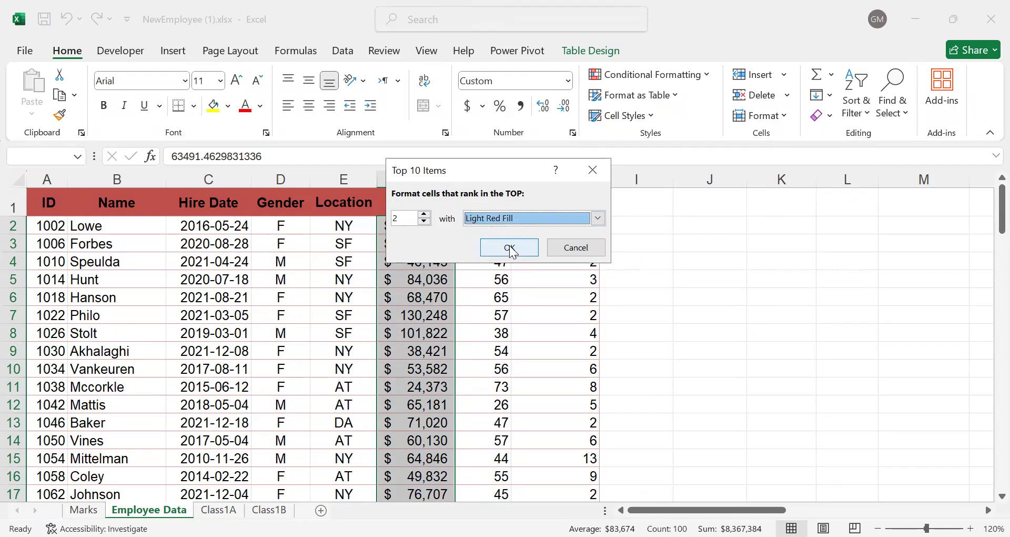
pyautogui.click(509, 247)
pyautogui.moveTo(990, 200); pyautogui.dragTo(984, 228)
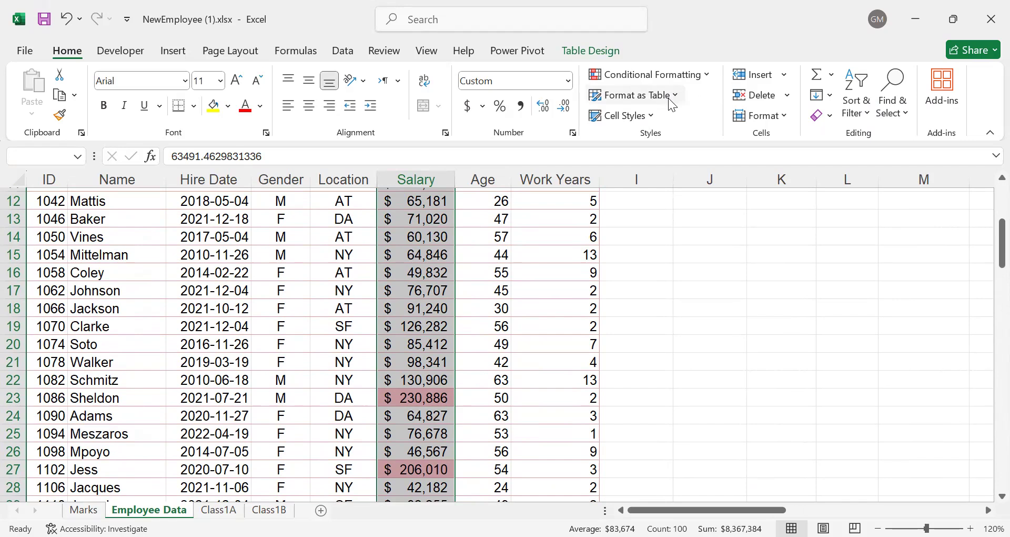
# Format the bottom 2 salaries with Green Fill with Dark Green Text using a Bottom 10 Items rule.
pyautogui.click(699, 76)
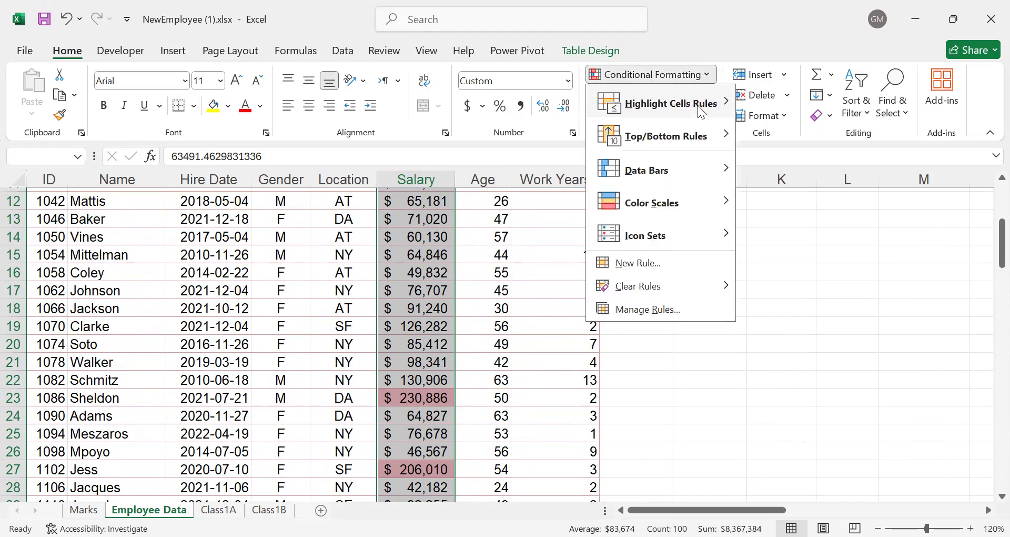
pyautogui.moveTo(679, 139)
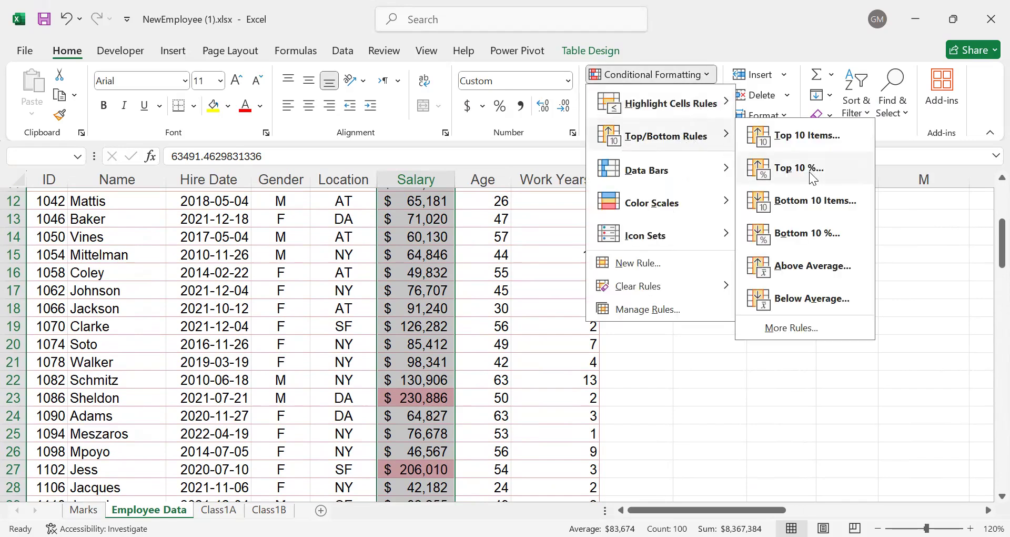
pyautogui.click(808, 201)
pyautogui.doubleClick(399, 218)
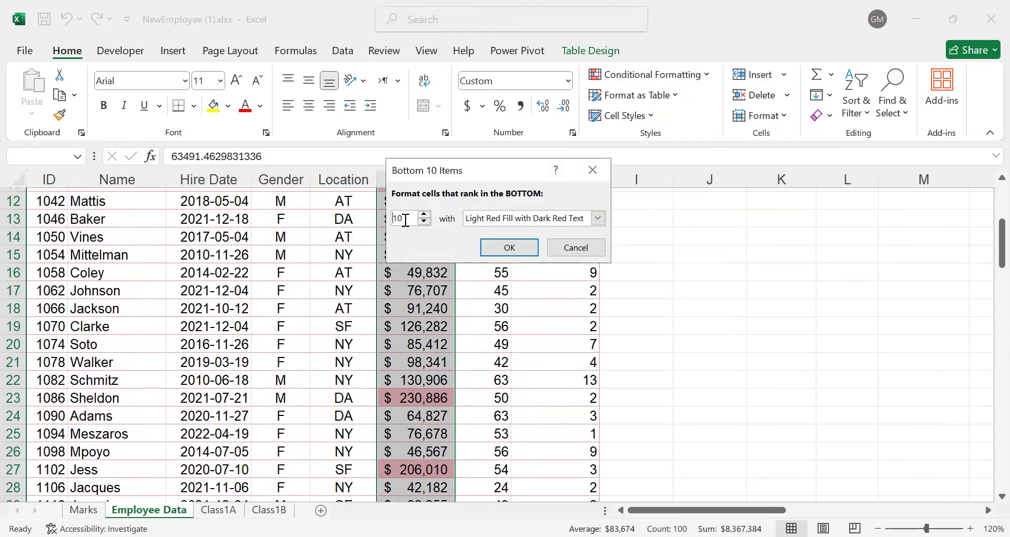
pyautogui.write('2')
pyautogui.click(598, 218)
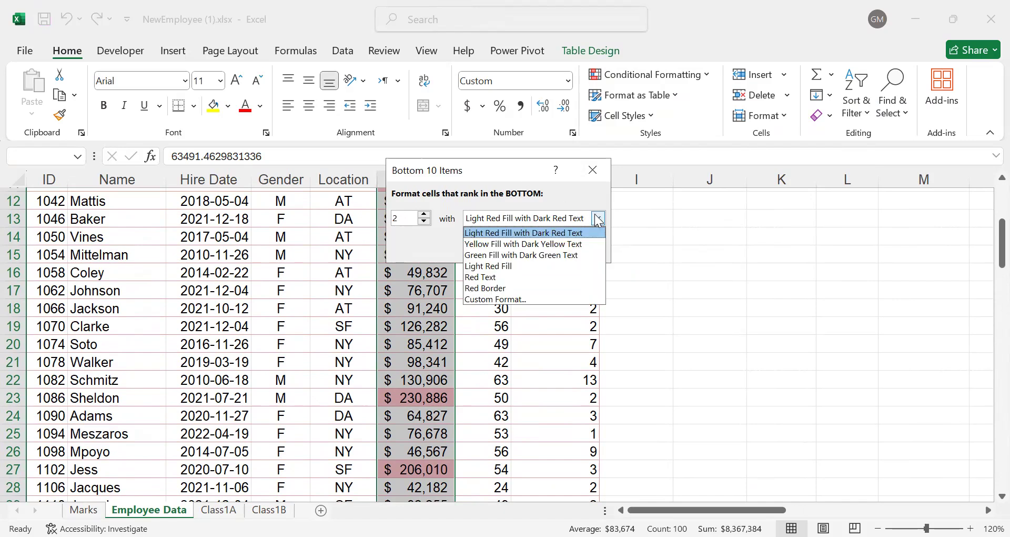
pyautogui.click(525, 255)
pyautogui.click(507, 247)
pyautogui.moveTo(985, 242); pyautogui.dragTo(987, 186)
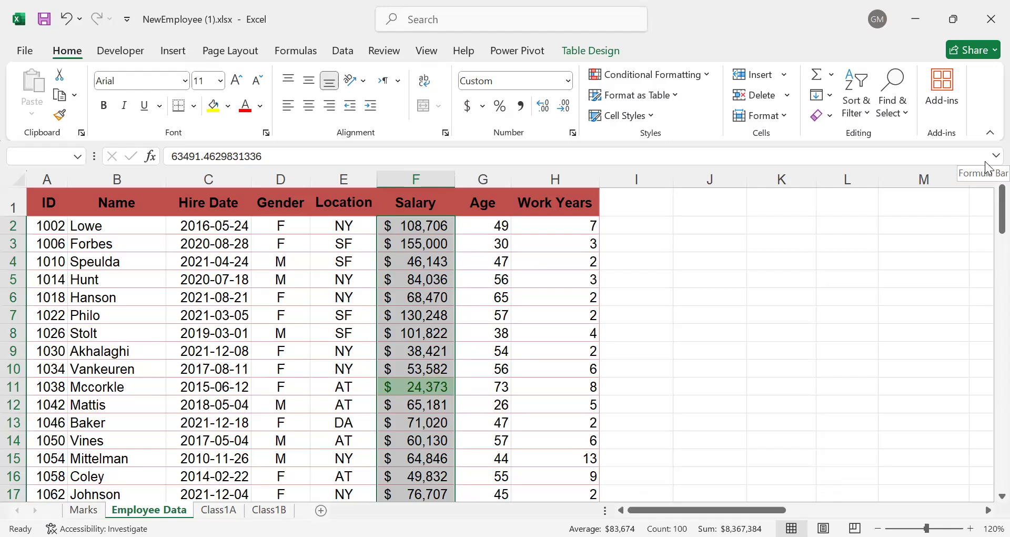
# Add light blue solid fill data bars to the Salary column.
pyautogui.click(708, 77)
pyautogui.moveTo(717, 138)
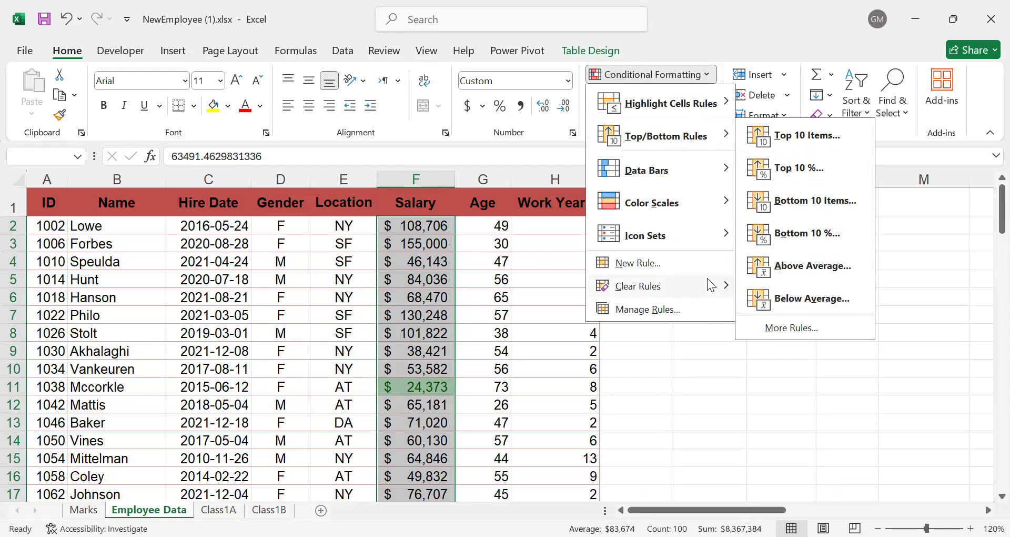
pyautogui.click(672, 167)
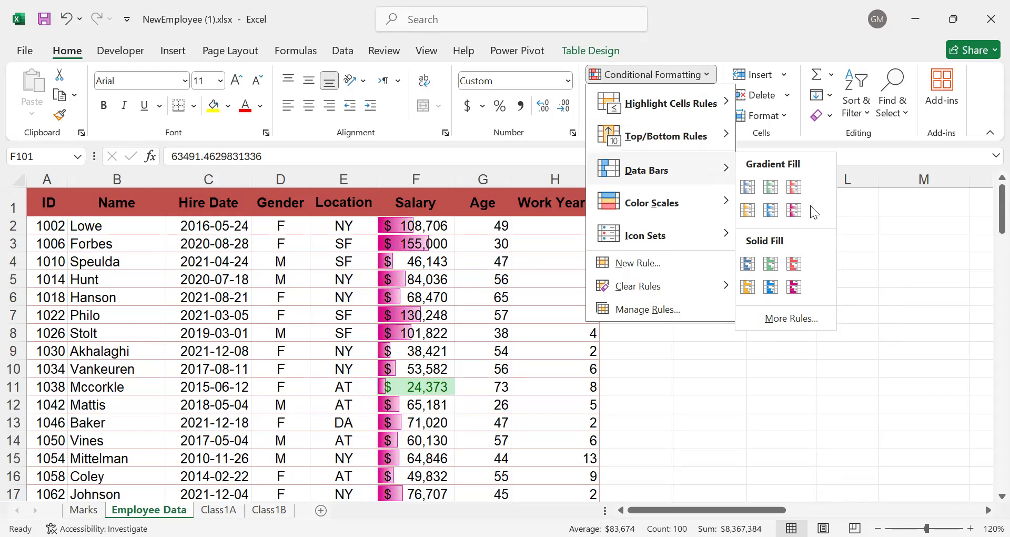
pyautogui.click(769, 288)
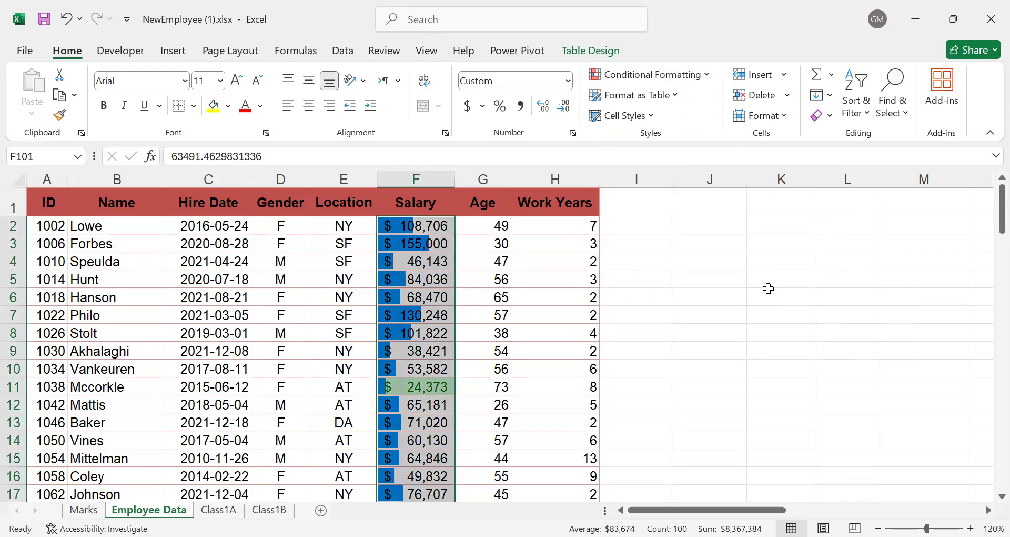
pyautogui.moveTo(1001, 213); pyautogui.dragTo(984, 259)
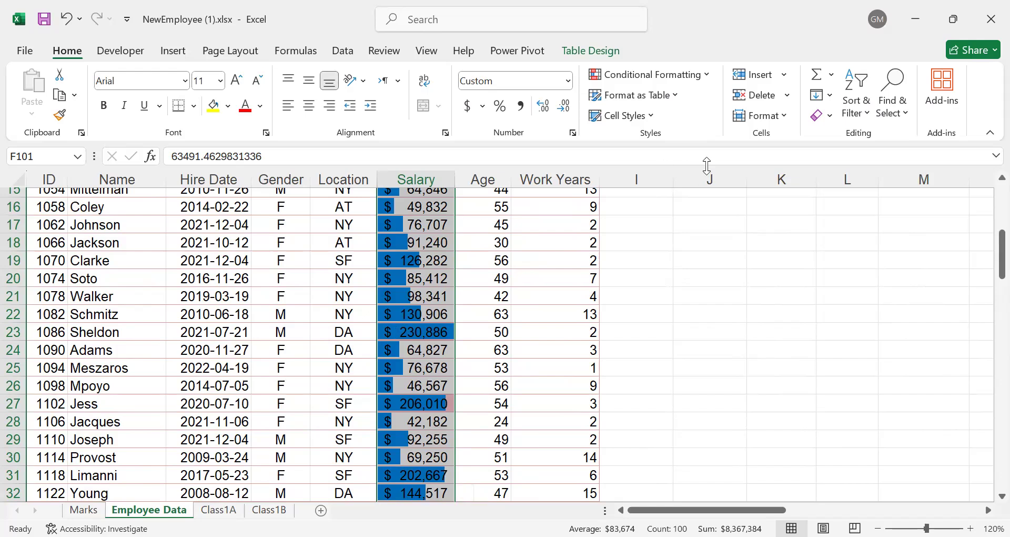
# Clear all conditional formatting rules from the employee table.
pyautogui.click(715, 75)
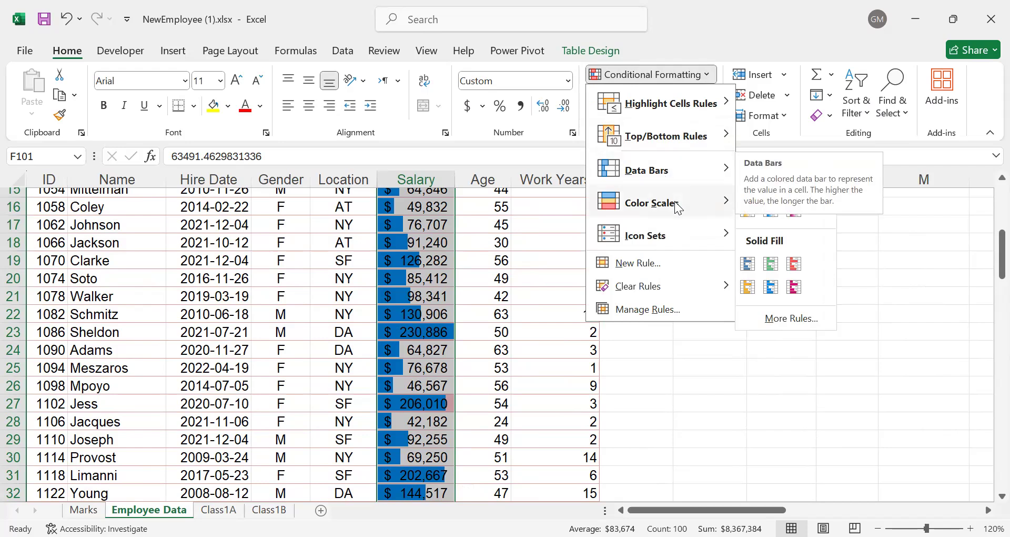
pyautogui.moveTo(674, 201)
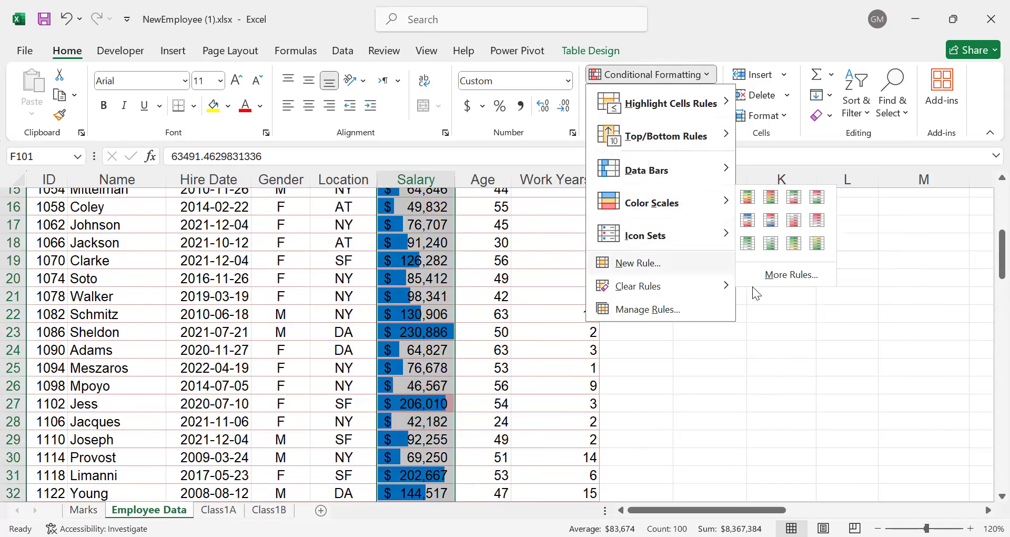
pyautogui.moveTo(679, 286)
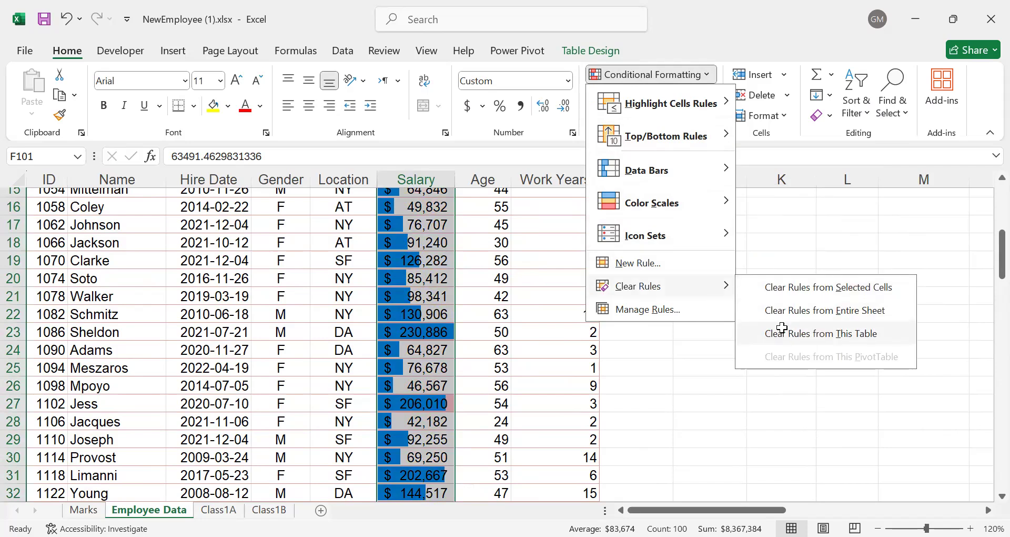
pyautogui.click(783, 333)
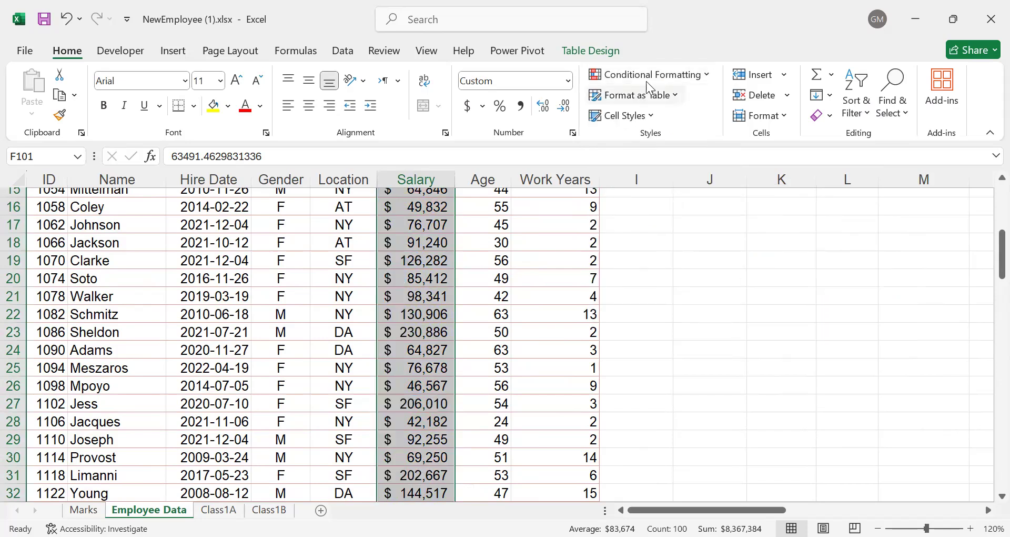
# Apply the red-to-black icon set of four circles to the Salary column.
pyautogui.click(688, 77)
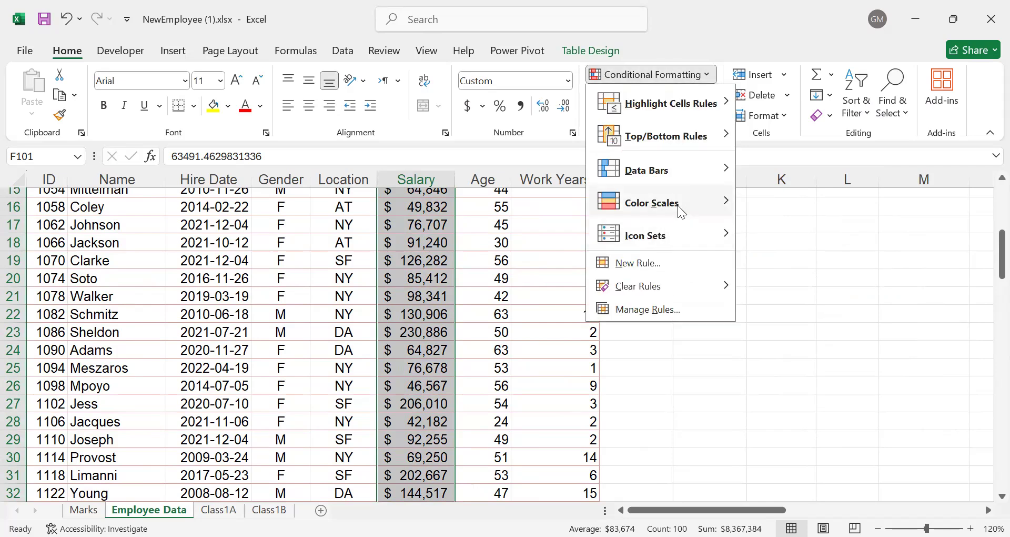
pyautogui.moveTo(677, 204)
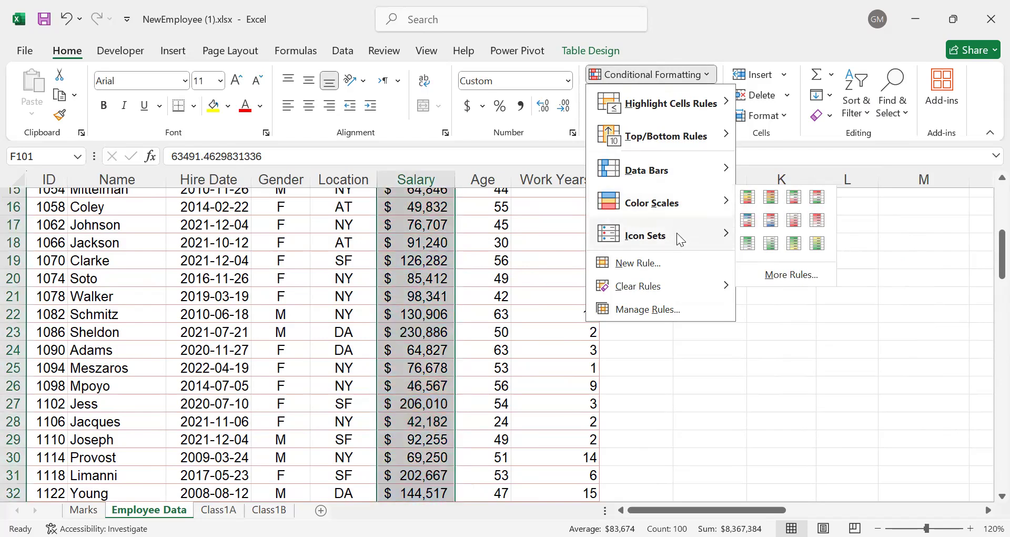
pyautogui.moveTo(677, 234)
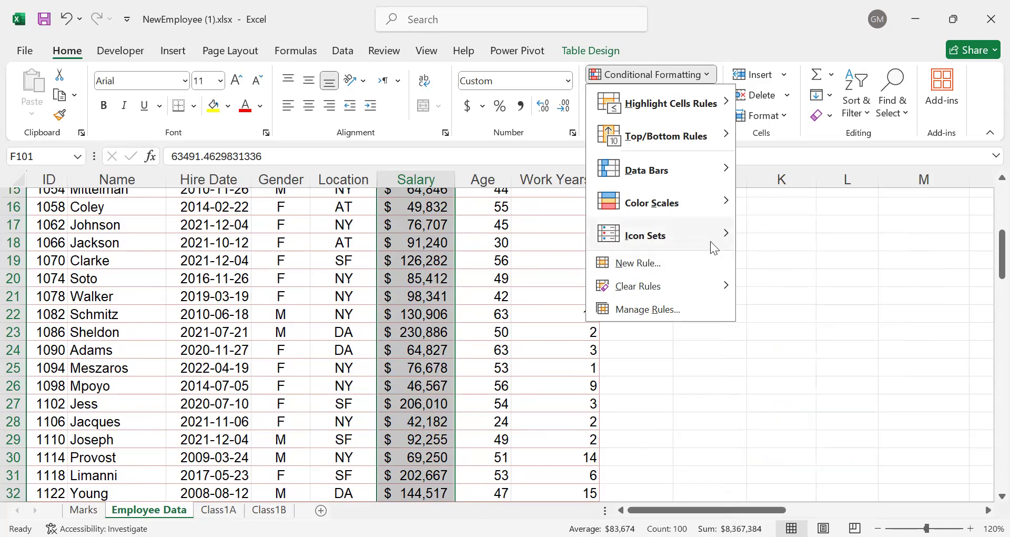
pyautogui.moveTo(711, 240)
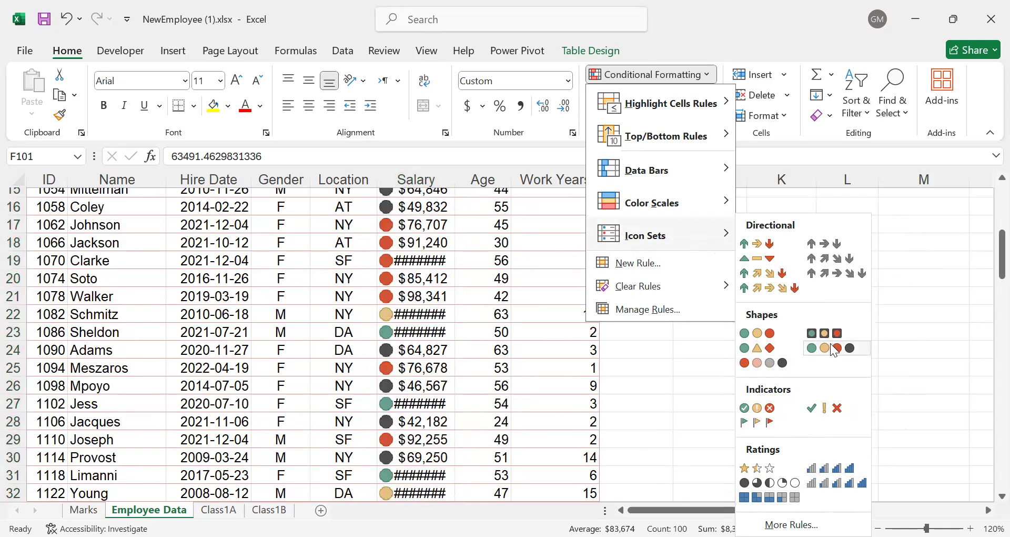
pyautogui.click(782, 363)
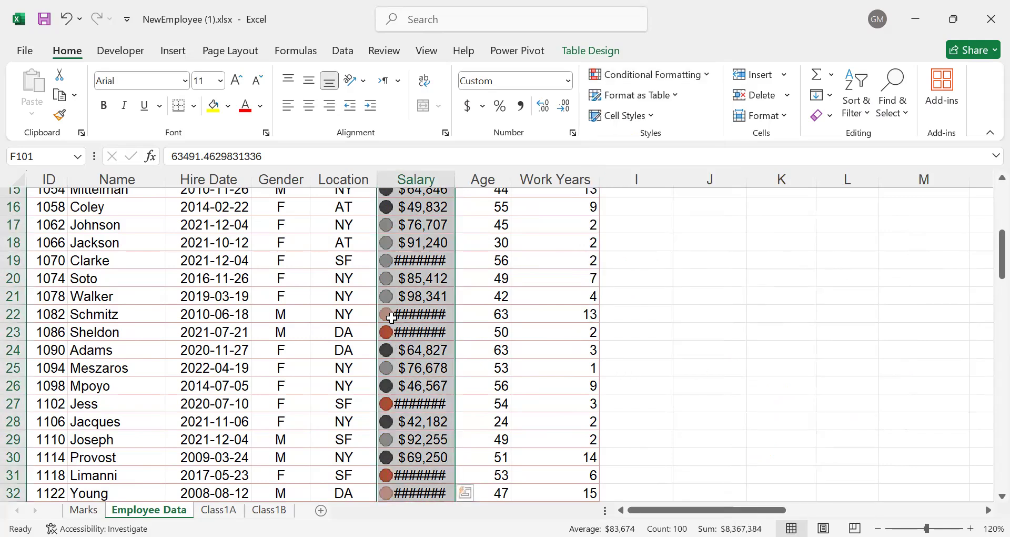
# Auto-fit the Salary column's width and switch its icons to the coloured five-arrow directional icon set.
pyautogui.doubleClick(455, 174)
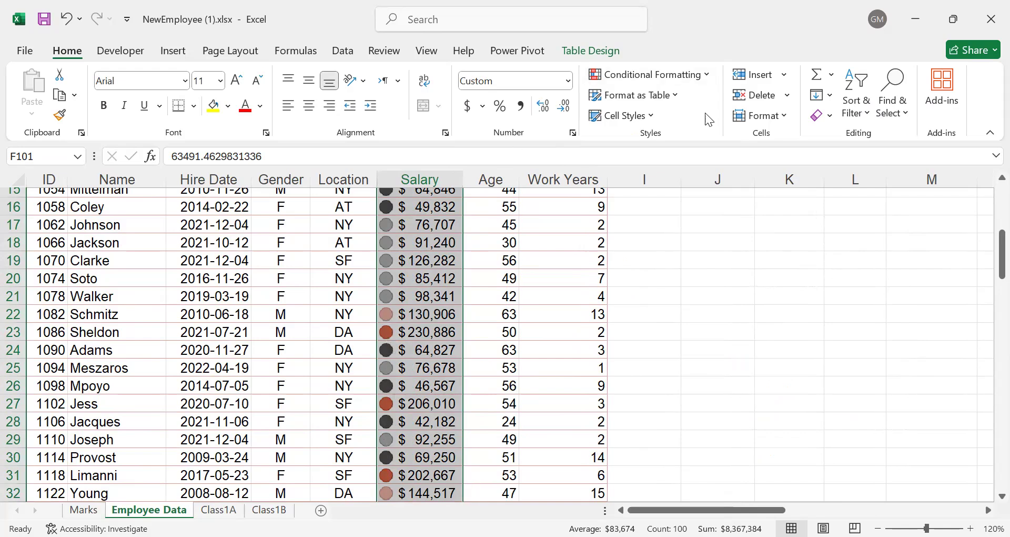
pyautogui.click(706, 76)
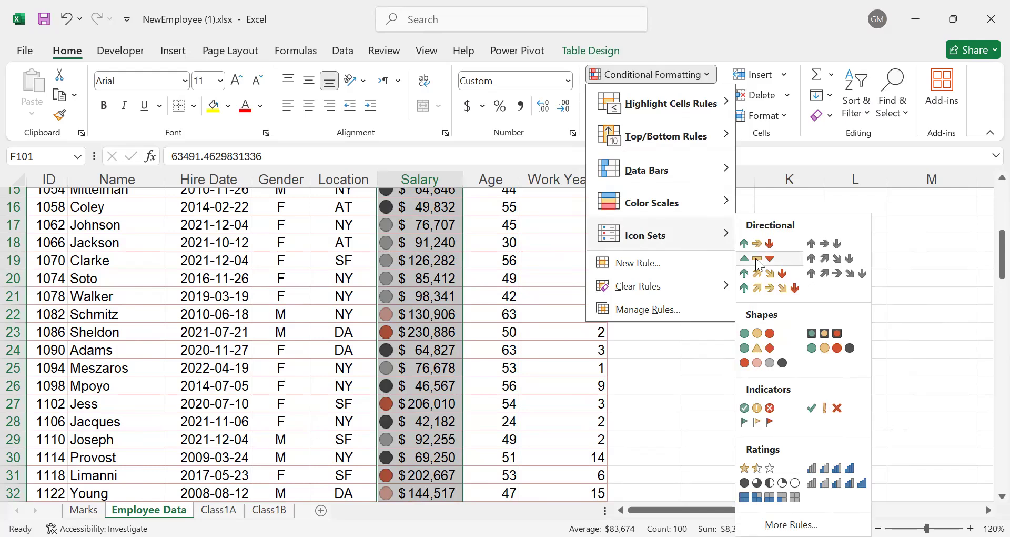
pyautogui.click(769, 291)
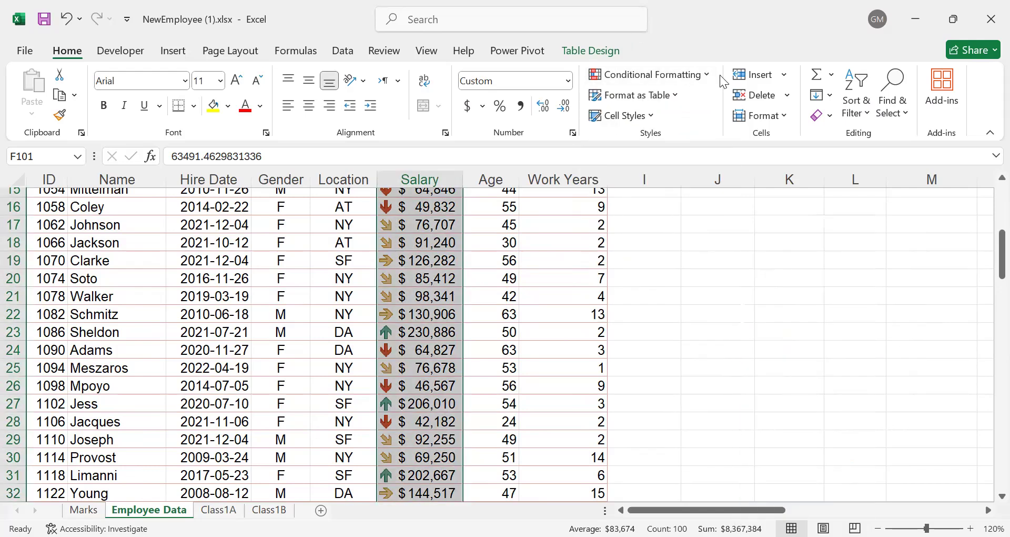
# Clear the conditional formatting rules from the selected salary cells and deselect the column.
pyautogui.click(706, 77)
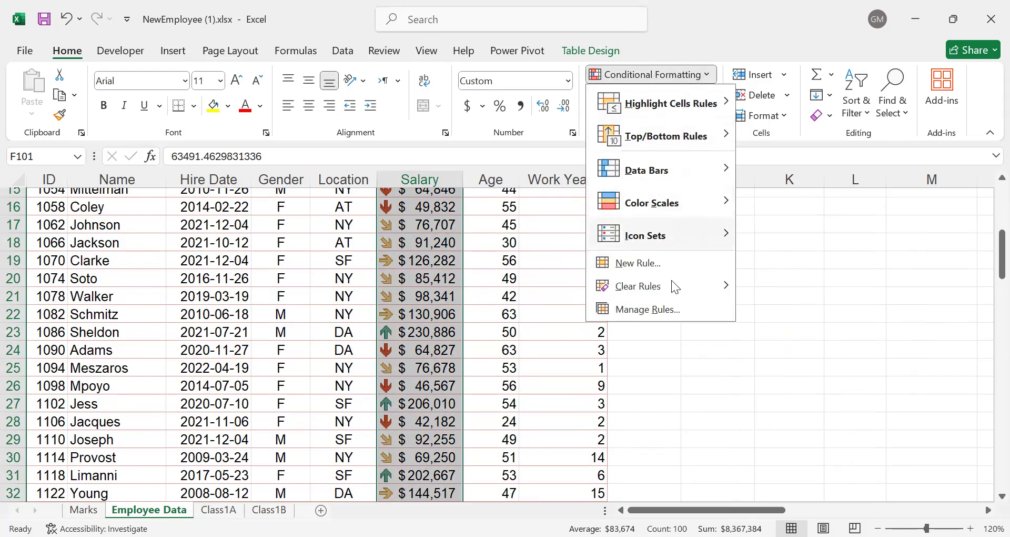
pyautogui.moveTo(674, 287)
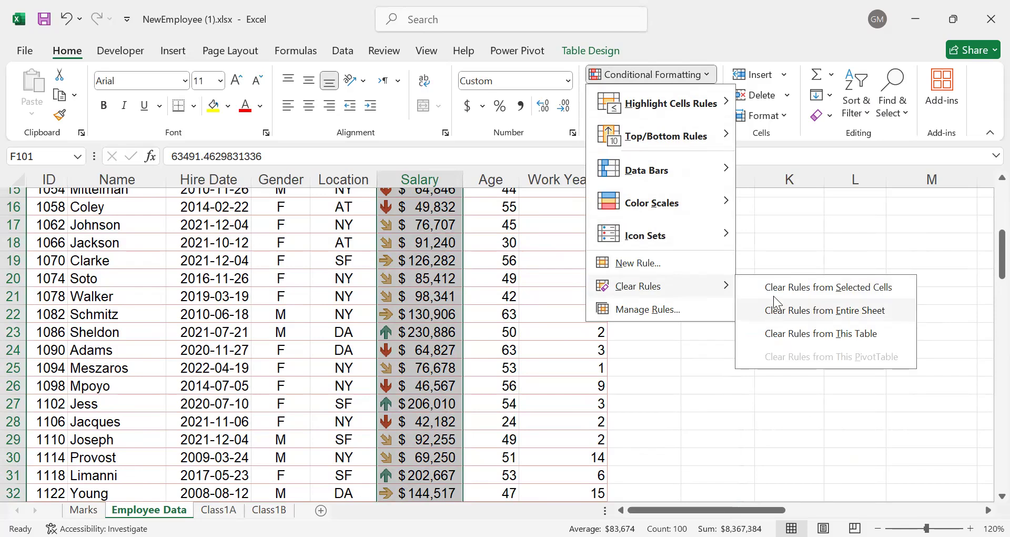
pyautogui.click(774, 291)
pyautogui.click(322, 329)
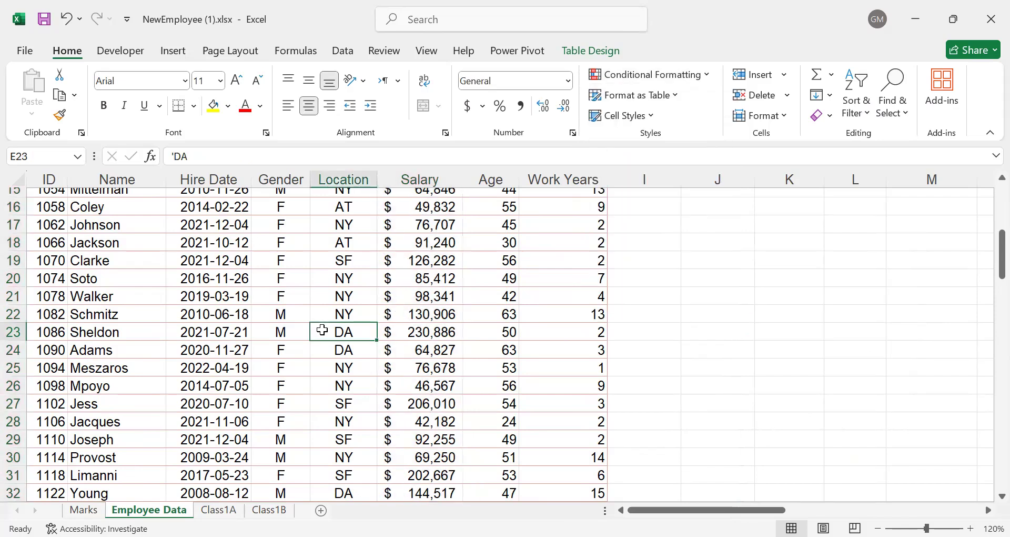